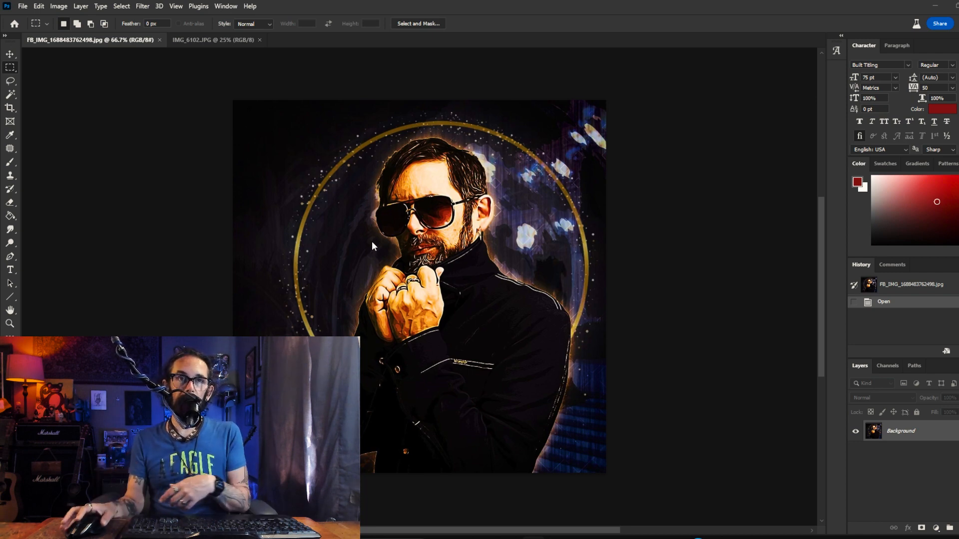
Switch to IMG_6102.JPG and extend its canvas below the subject using the Crop tool with Generative Expand
left_click(111, 42)
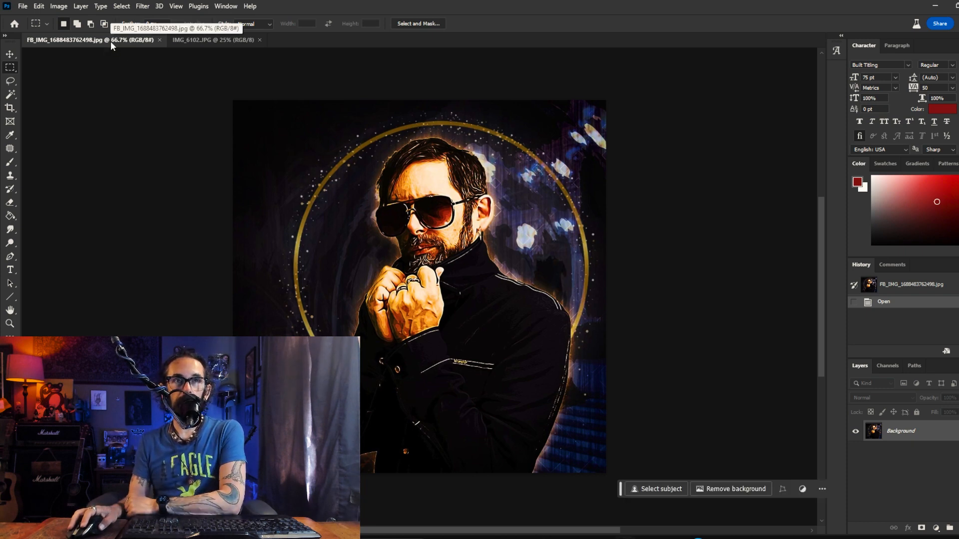
left_click(210, 41)
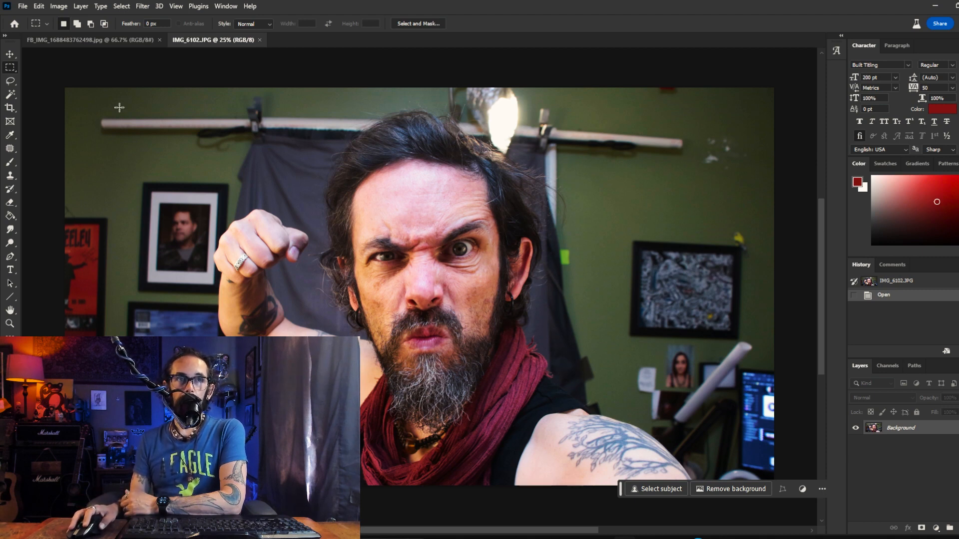
left_click(8, 109)
scroll(425, 350, "down", 3)
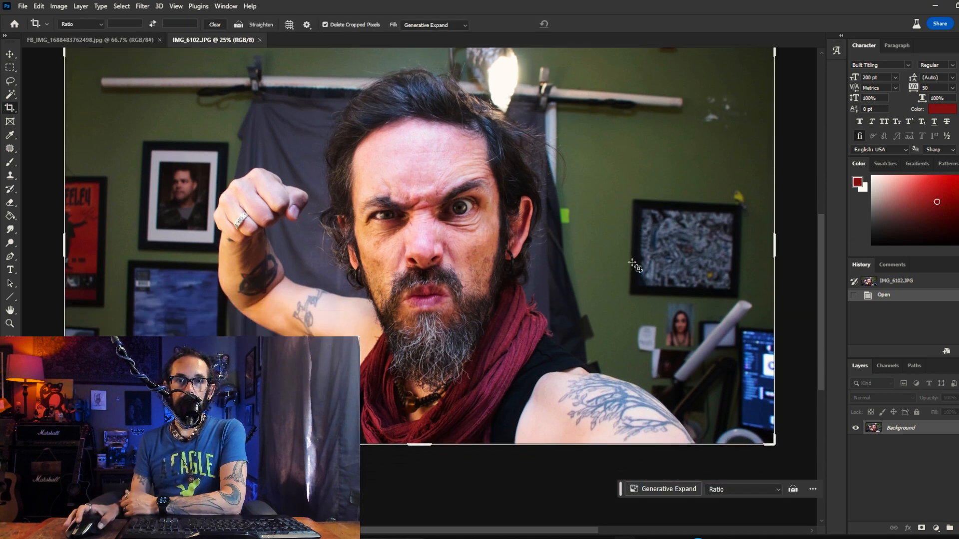
left_click_drag(426, 409, 418, 468)
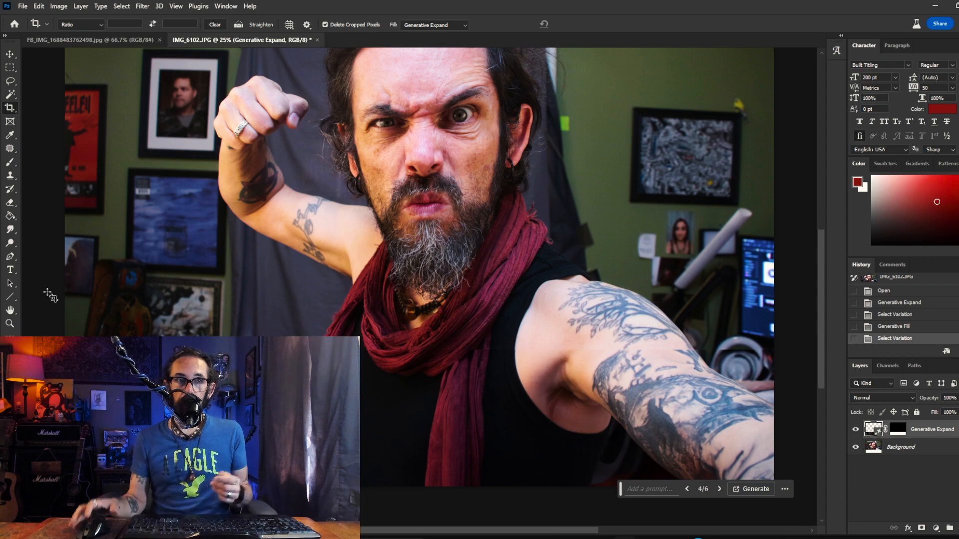
Select the man with Select Subject, using the Cloud (Detailed results) option
key("z")
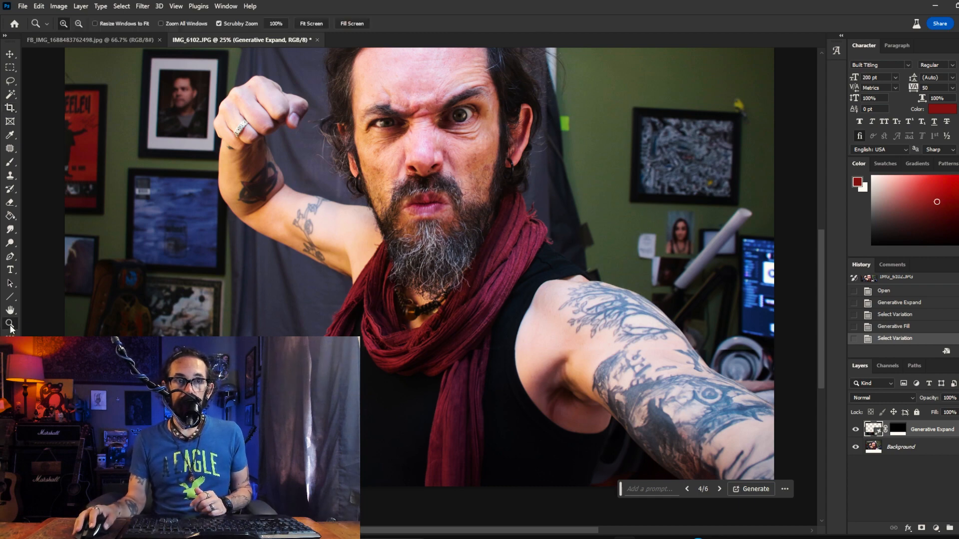
right_click(193, 279)
left_click(223, 285)
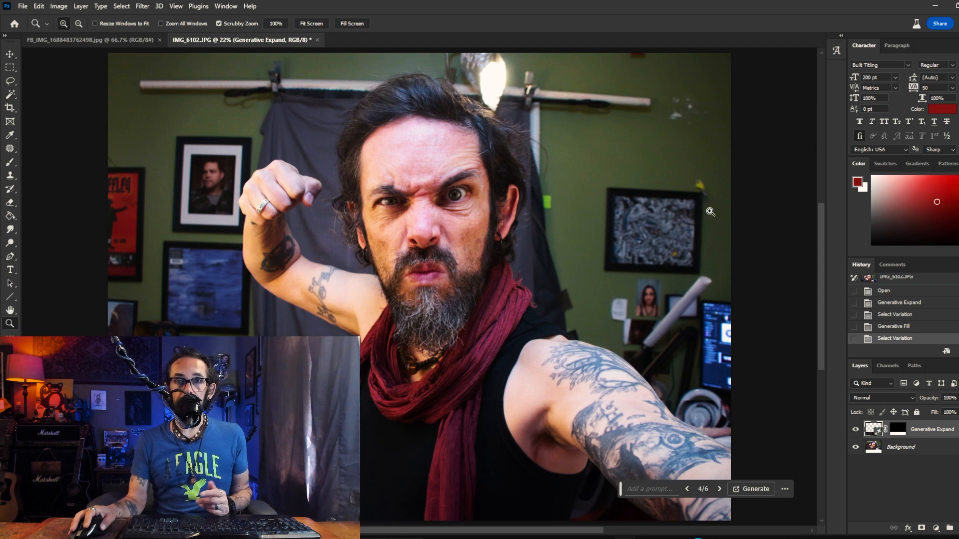
left_click(10, 95)
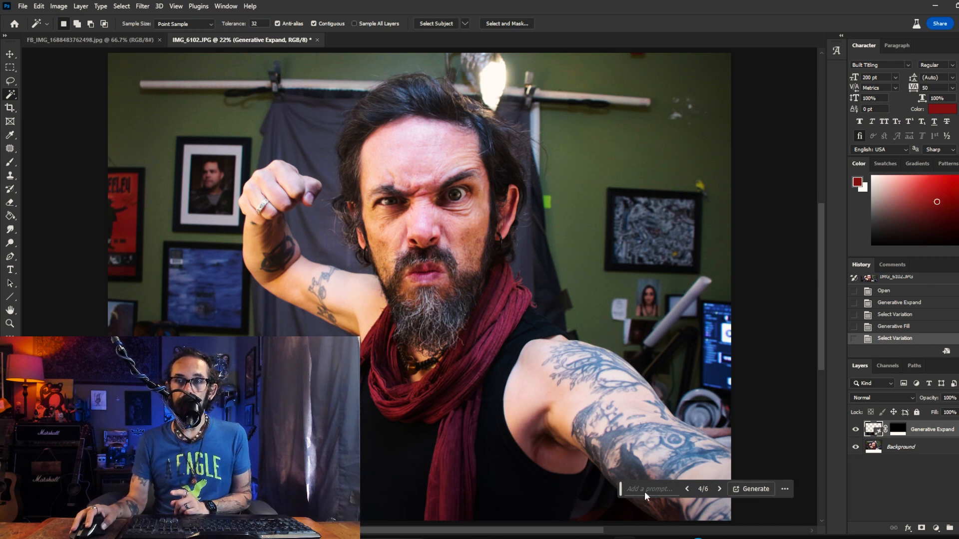
left_click(785, 490)
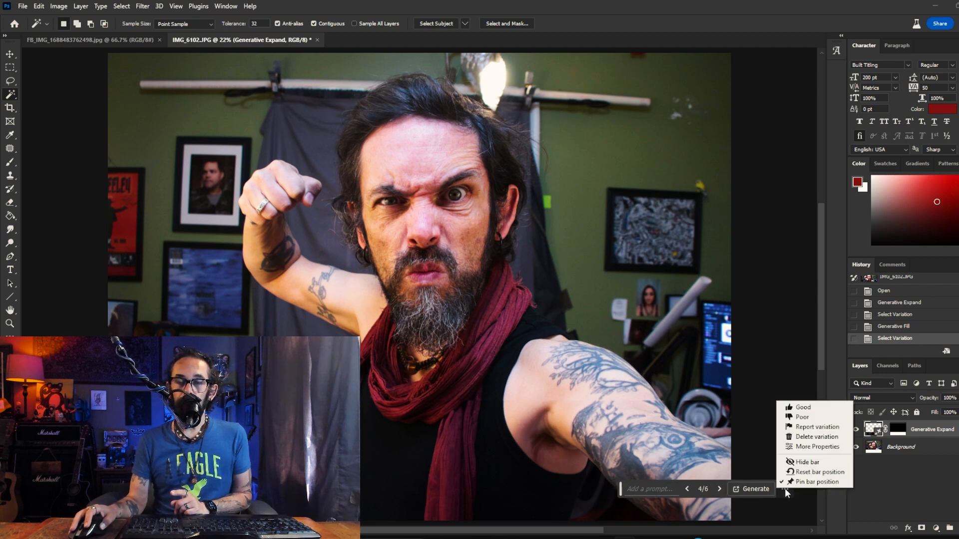
left_click(465, 24)
left_click(465, 24)
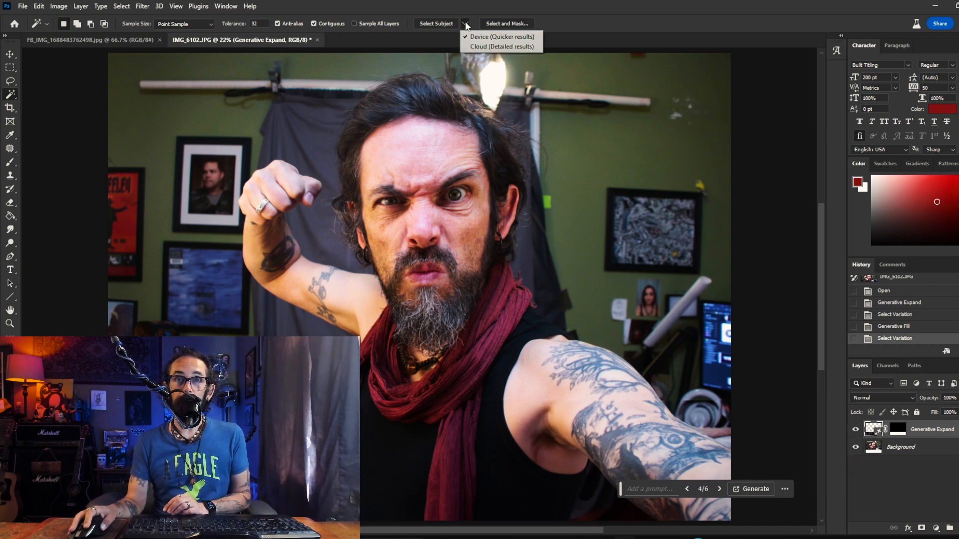
left_click(497, 46)
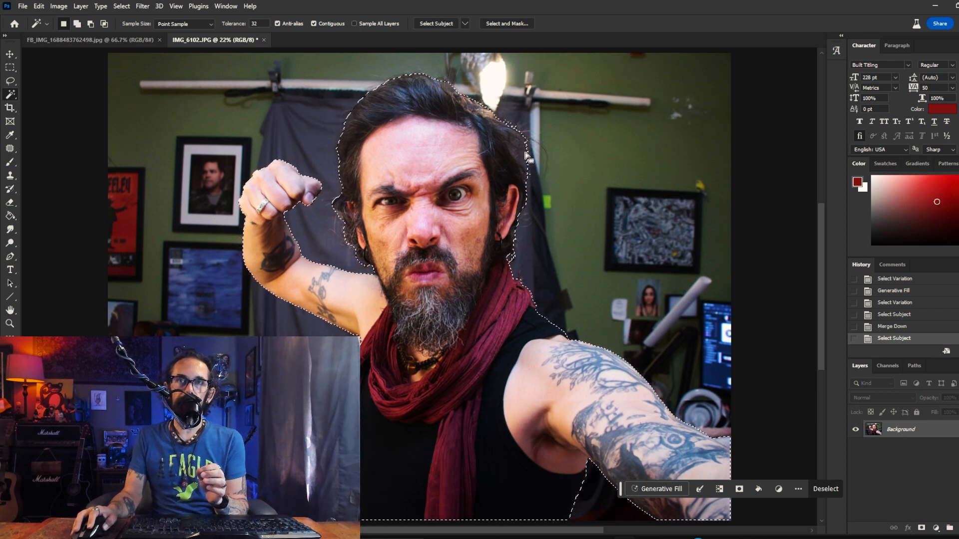
Open the selection in Select and Mask and refine the curly hair edge on the raised-fist side with the Refine Edge Brush
left_click(505, 24)
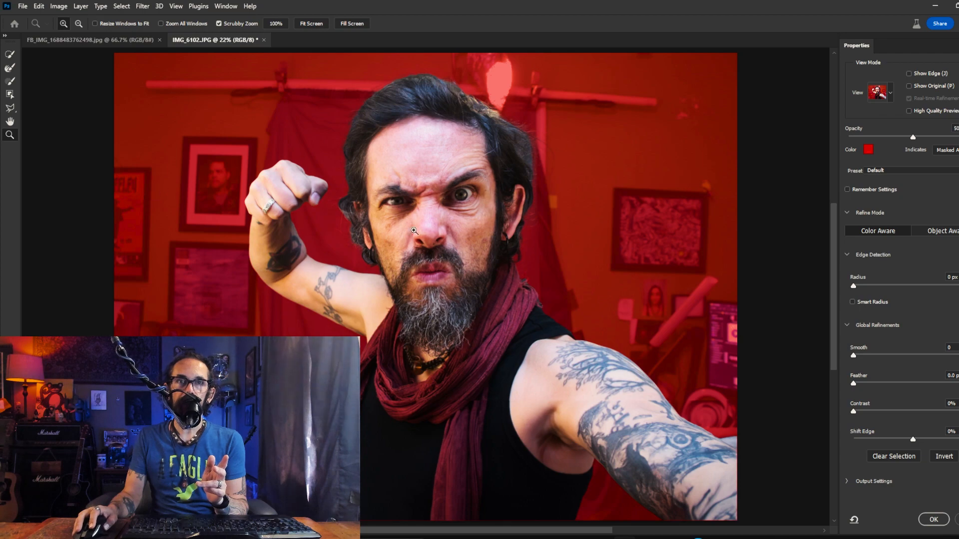
left_click_drag(350, 219, 431, 329)
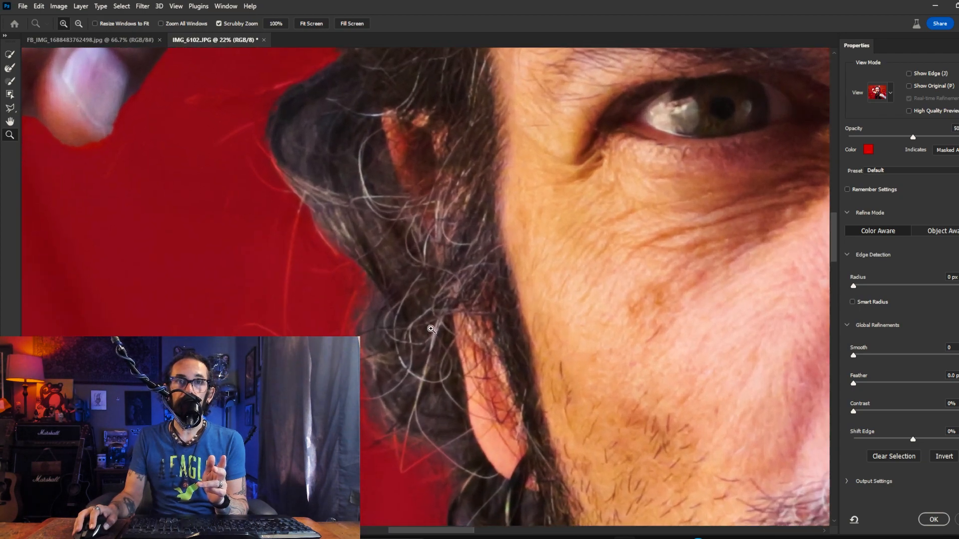
left_click(13, 74)
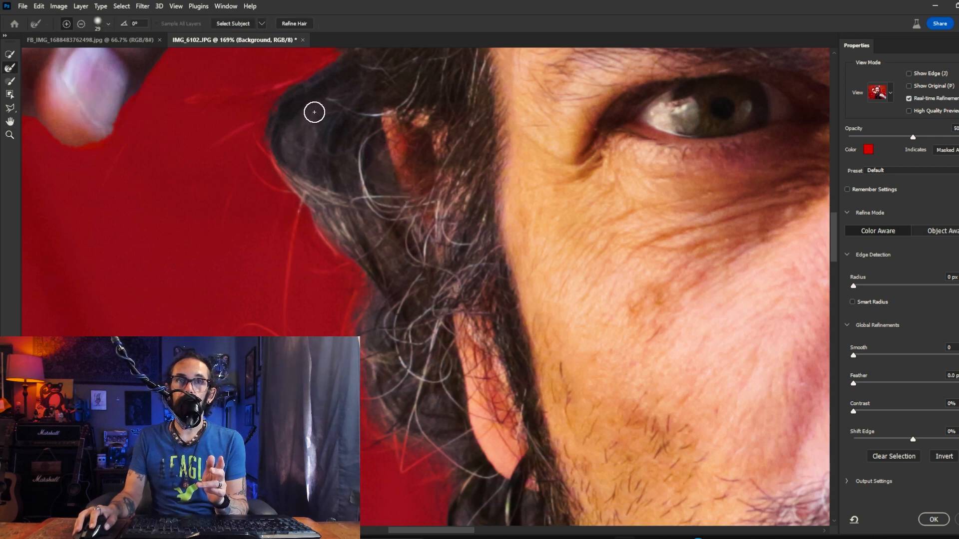
mouse_move(288, 156)
left_mouse_down()
mouse_move(306, 118)
mouse_move(302, 167)
mouse_move(414, 208)
mouse_move(371, 165)
mouse_move(394, 187)
mouse_move(383, 148)
mouse_move(388, 236)
mouse_move(372, 231)
mouse_move(347, 173)
mouse_move(434, 274)
left_mouse_up()
mouse_move(376, 234)
left_mouse_down()
mouse_move(475, 310)
mouse_move(358, 335)
mouse_move(370, 302)
mouse_move(364, 349)
left_mouse_up()
mouse_move(370, 292)
left_mouse_down()
mouse_move(370, 383)
mouse_move(423, 451)
mouse_move(383, 399)
mouse_move(447, 428)
mouse_move(439, 404)
mouse_move(387, 384)
left_mouse_up()
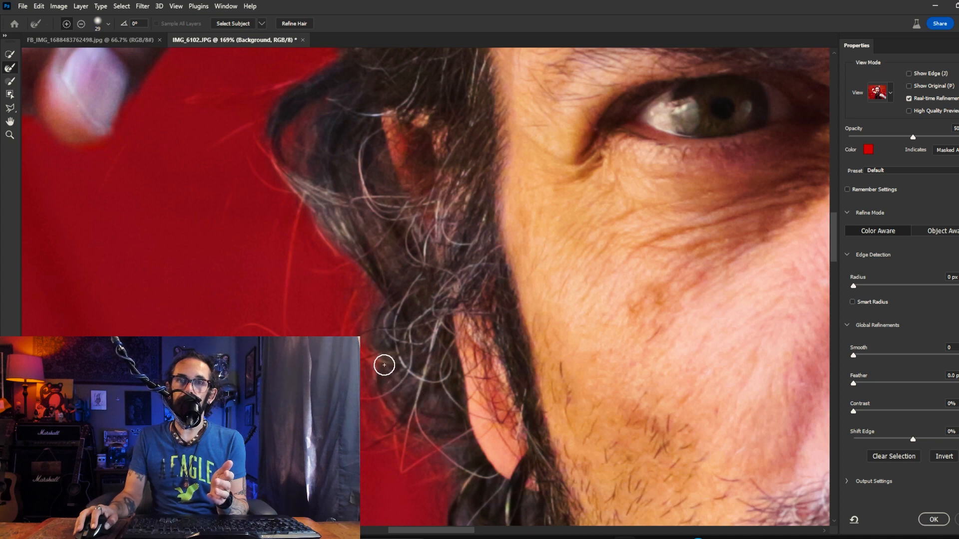
scroll(653, 300, "down", 5)
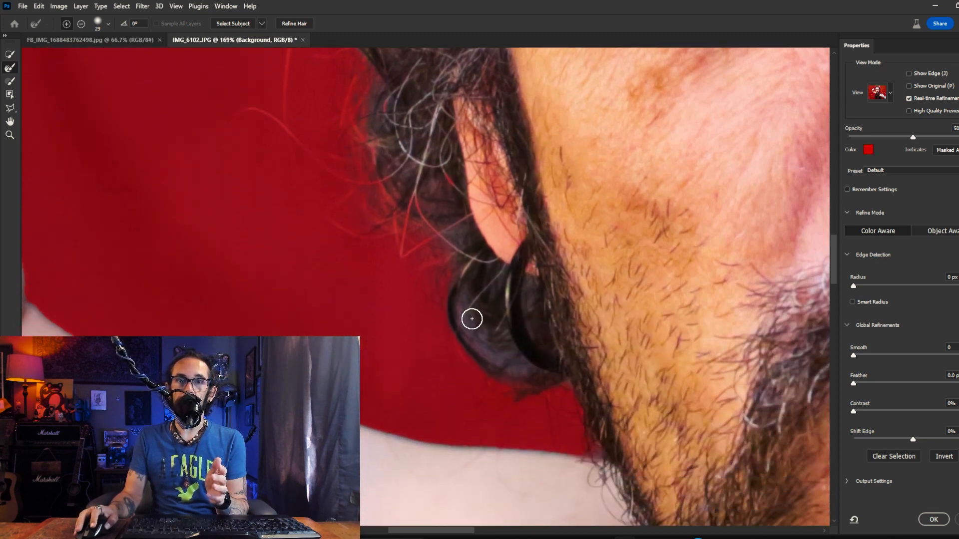
mouse_move(472, 319)
left_mouse_down()
mouse_move(477, 364)
mouse_move(521, 374)
mouse_move(500, 337)
mouse_move(520, 354)
mouse_move(530, 336)
mouse_move(527, 284)
mouse_move(531, 307)
mouse_move(491, 273)
mouse_move(488, 300)
left_mouse_up()
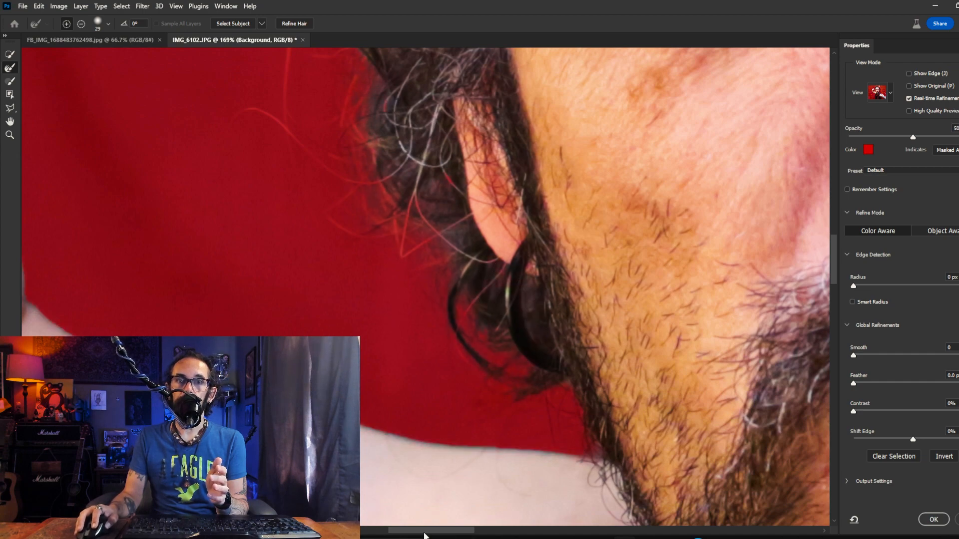
Enlarge the Refine Edge Brush to 43, refine the stray hair on the opposite side and top of the head, and apply the mask refinement
left_click_drag(424, 530, 566, 532)
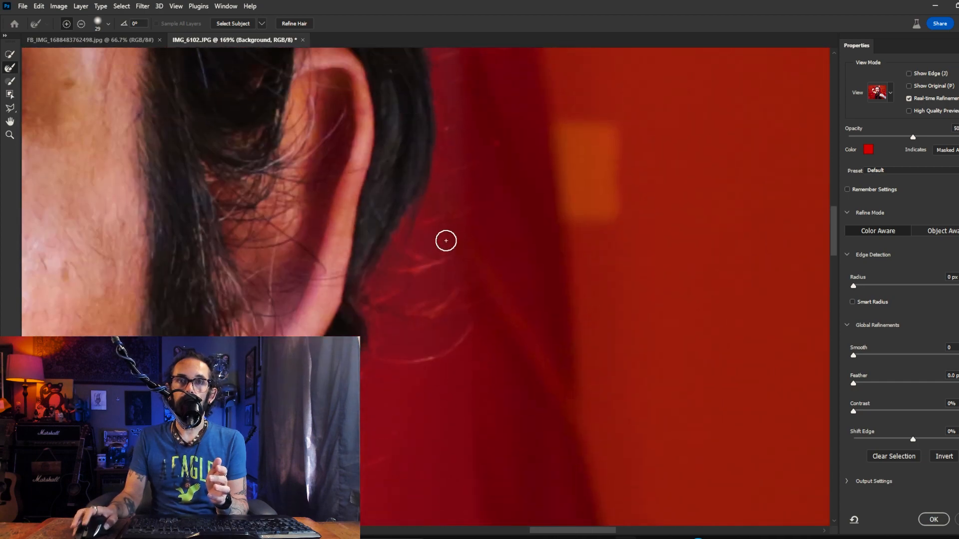
scroll(446, 240, "up", 5)
scroll(453, 173, "up", 3)
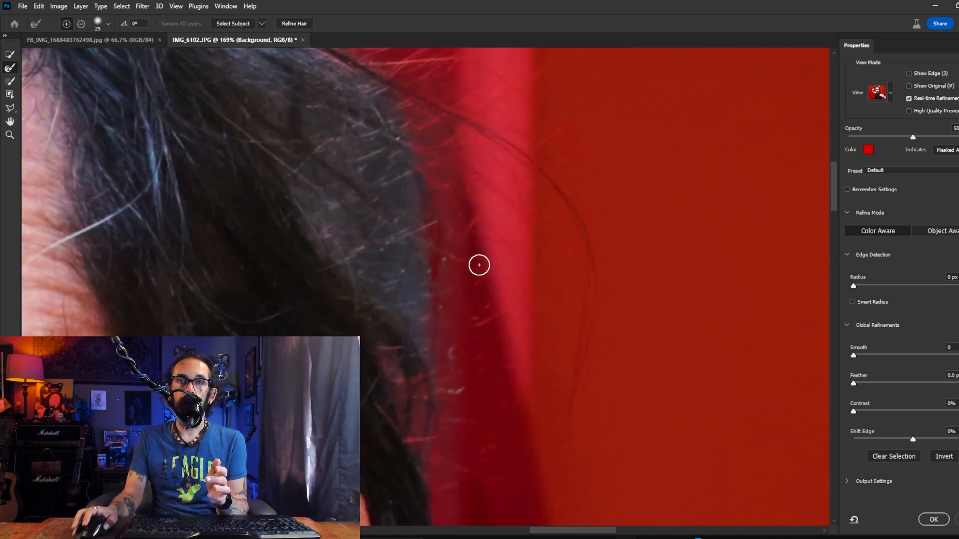
scroll(479, 265, "up", 1)
right_click(479, 266)
left_click_drag(508, 287, 515, 287)
mouse_move(346, 292)
left_mouse_down()
mouse_move(369, 309)
mouse_move(438, 297)
mouse_move(299, 165)
mouse_move(259, 67)
mouse_move(445, 225)
mouse_move(471, 207)
left_mouse_up()
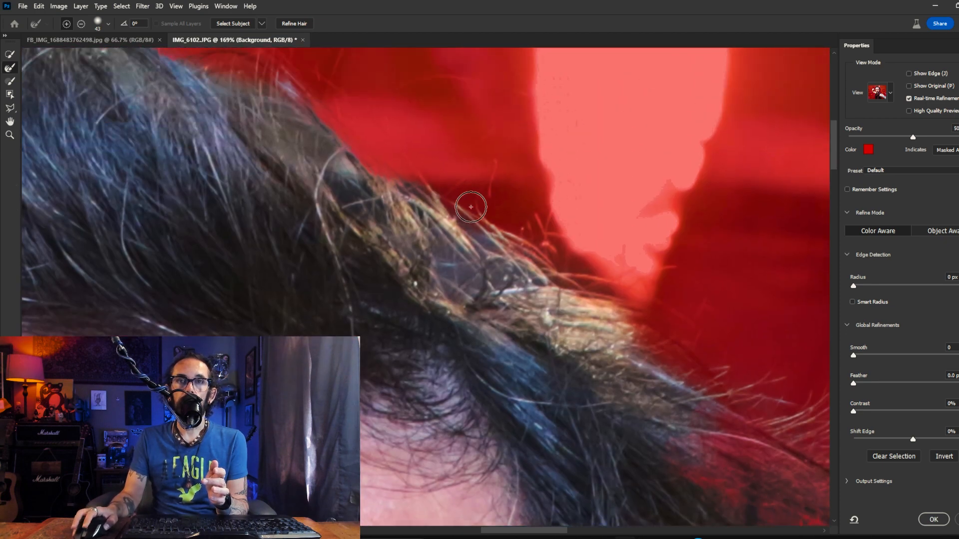
scroll(500, 280, "left", 10)
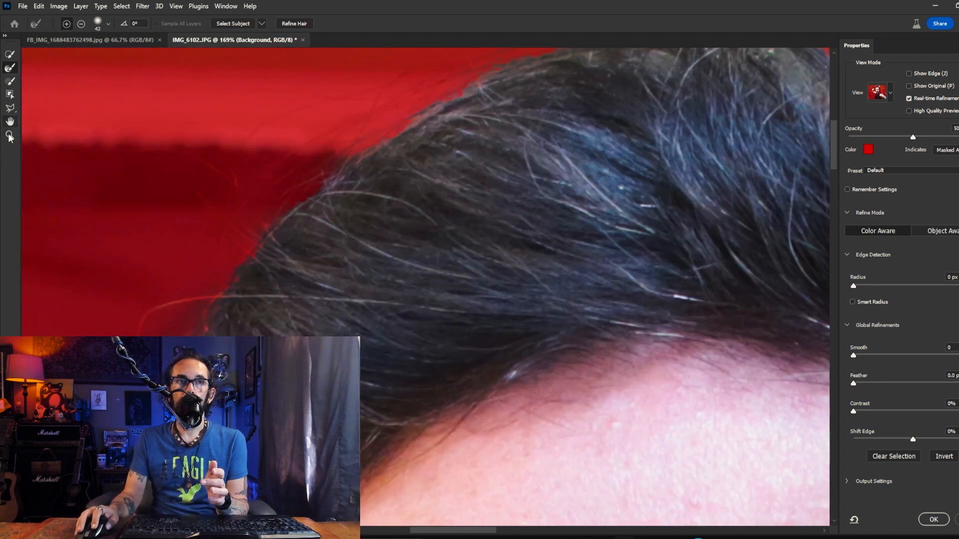
left_click(9, 135)
key("ctrl+0")
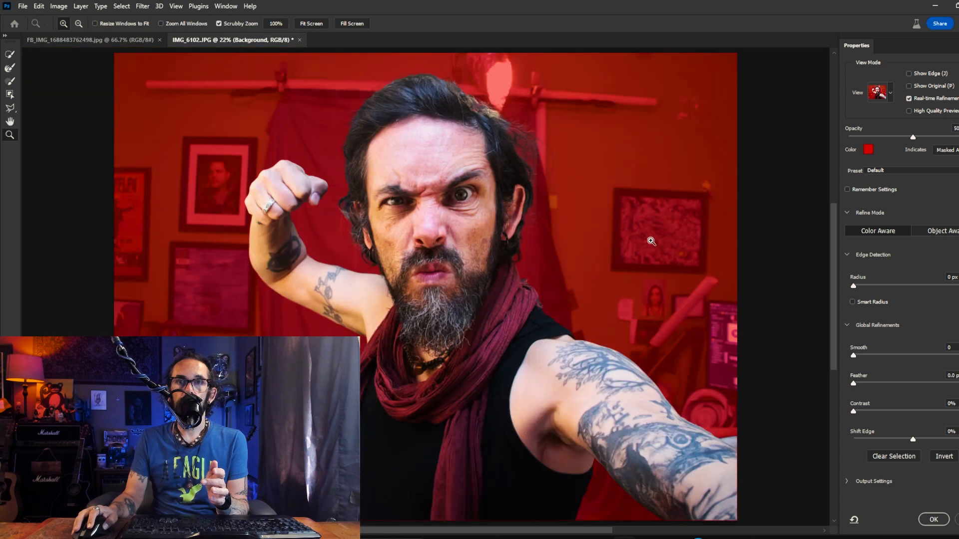
left_click(934, 520)
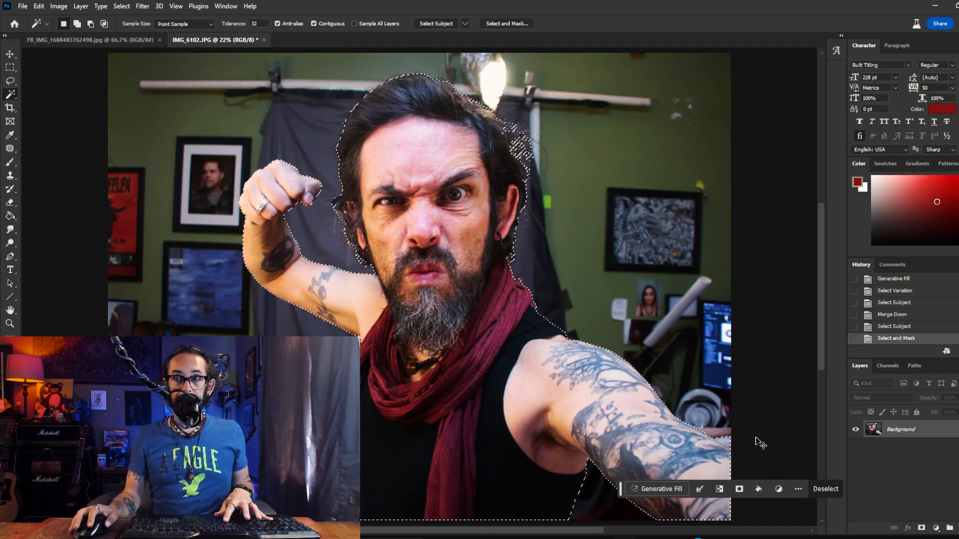
Copy the selected man onto a new layer and hide the Background layer
key("ctrl+j")
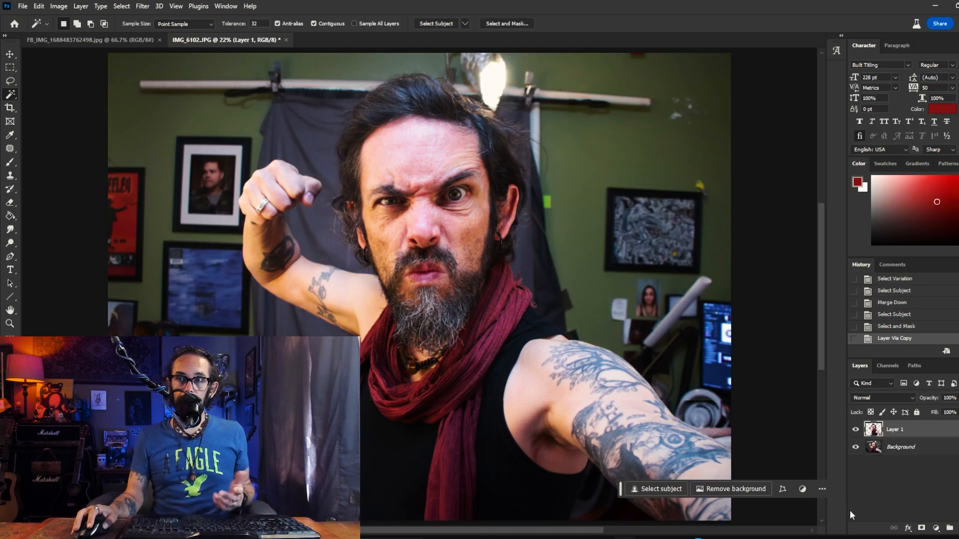
left_click(856, 447)
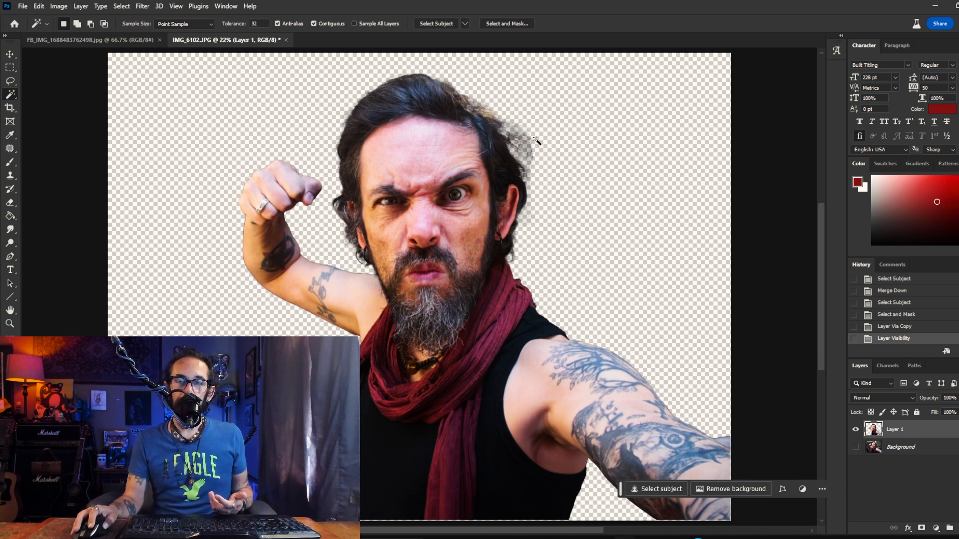
key("m")
Resize the image to a resolution of 300 pixels/inch and a height of 2400 pixels
left_click(58, 6)
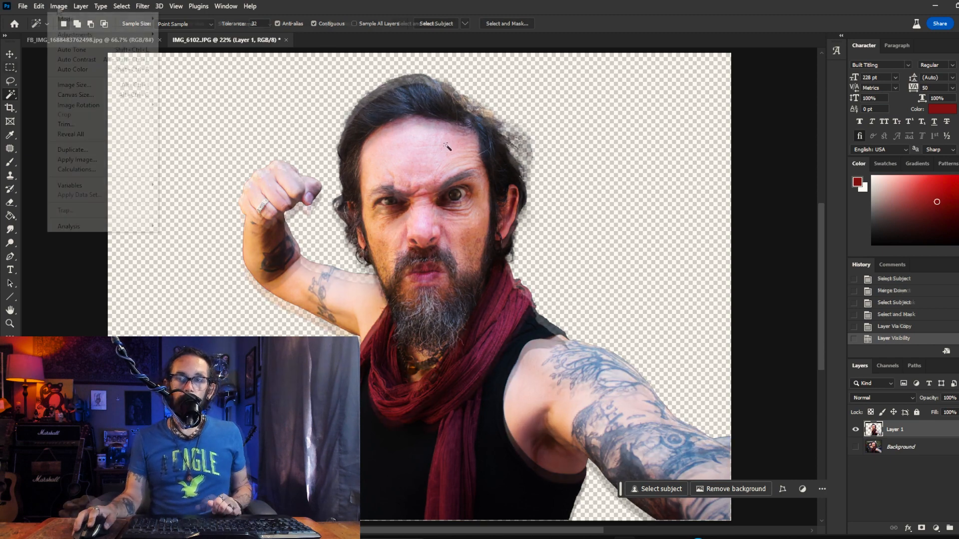
left_click(84, 85)
key("Tab")
key("Tab")
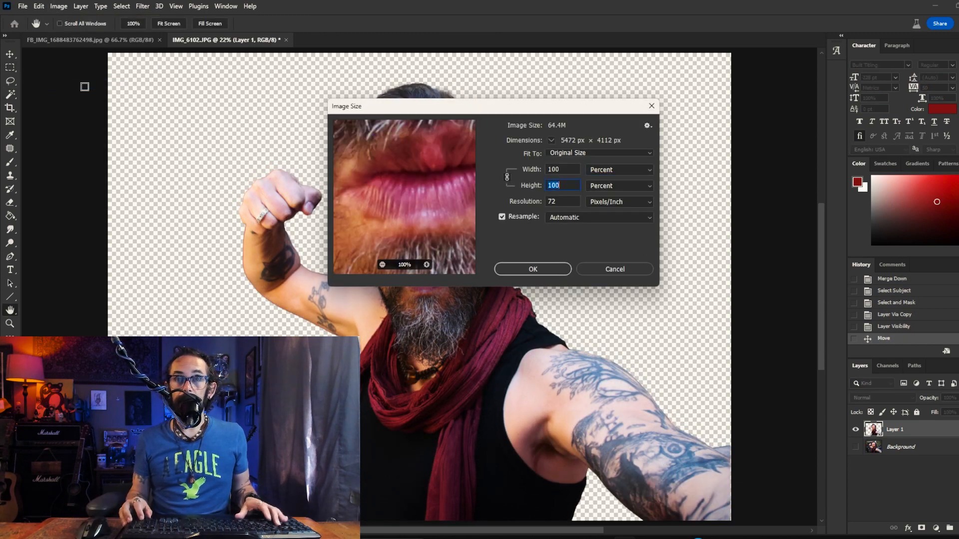
type("300")
key("shift+Tab")
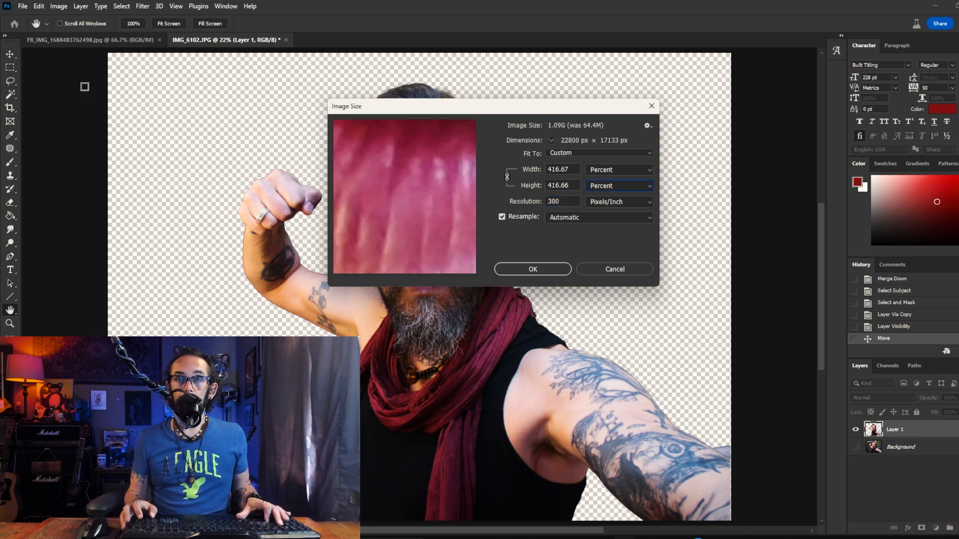
key("Down")
key("shift+Tab")
type("2400")
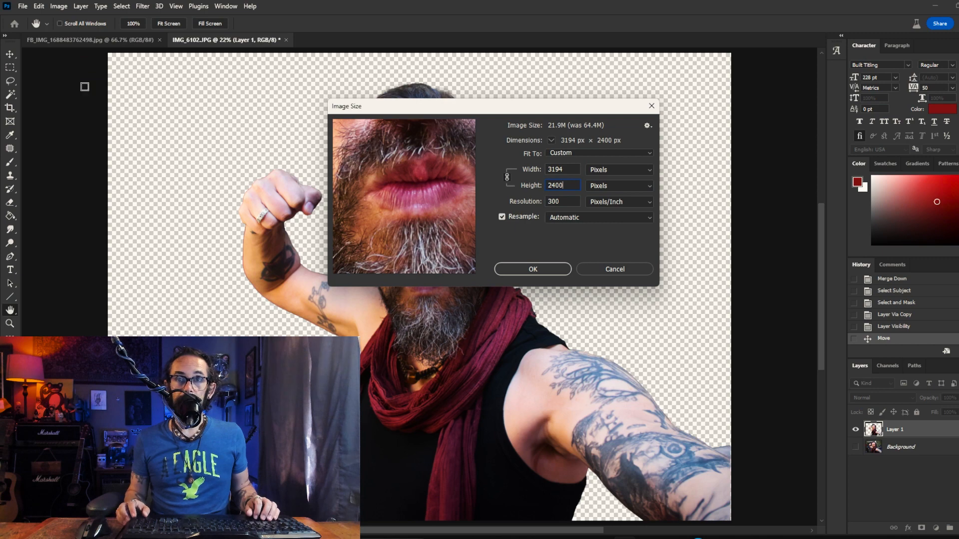
key("Return")
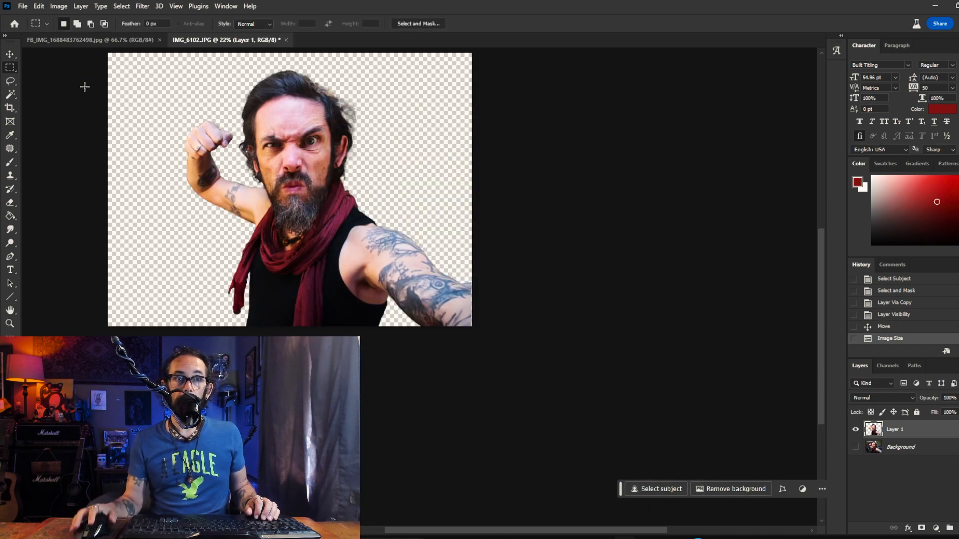
left_click(10, 324)
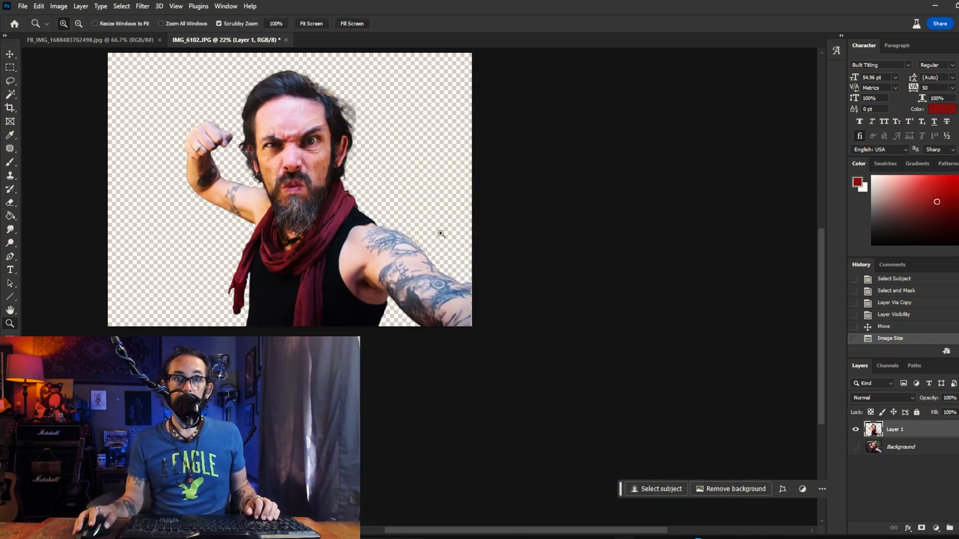
right_click(441, 234)
left_click(452, 239)
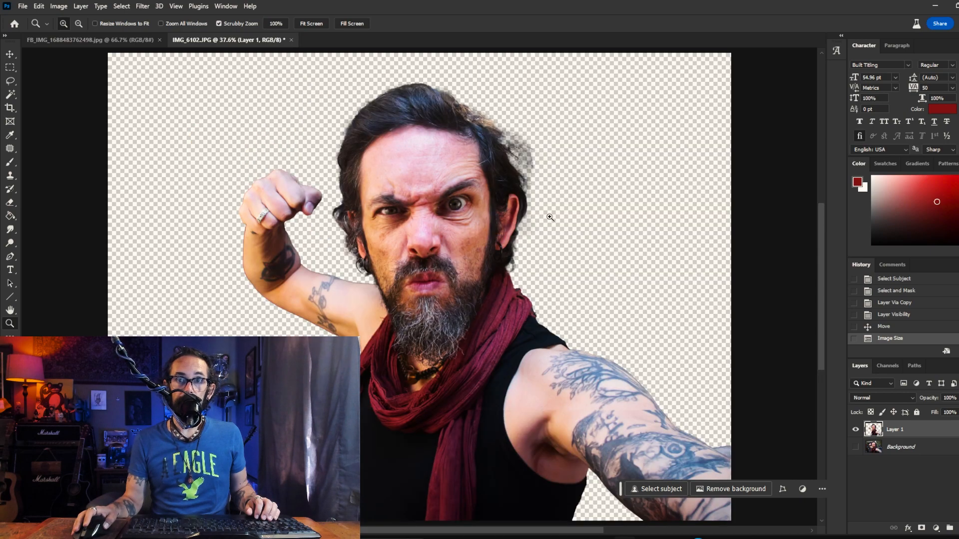
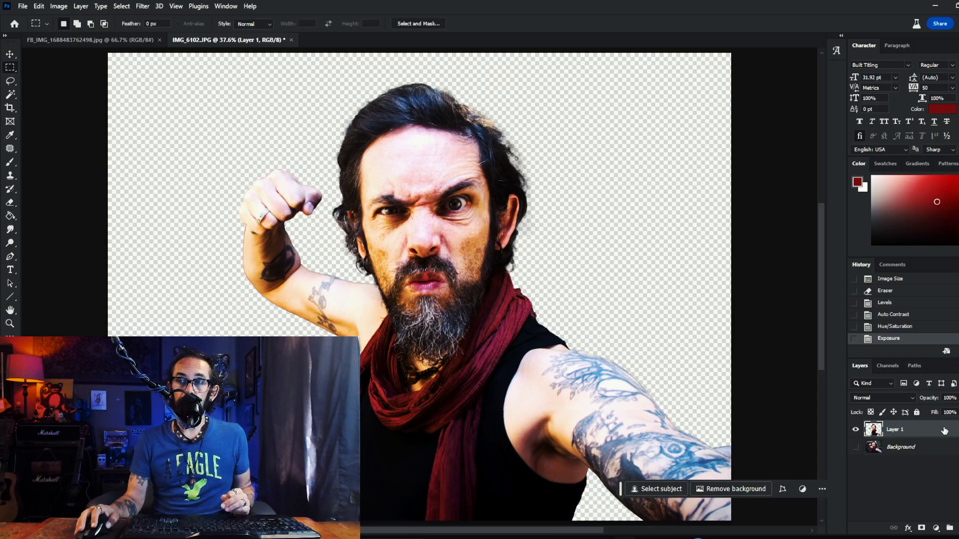
Duplicate the cutout layer, Layer 1
right_click(944, 431)
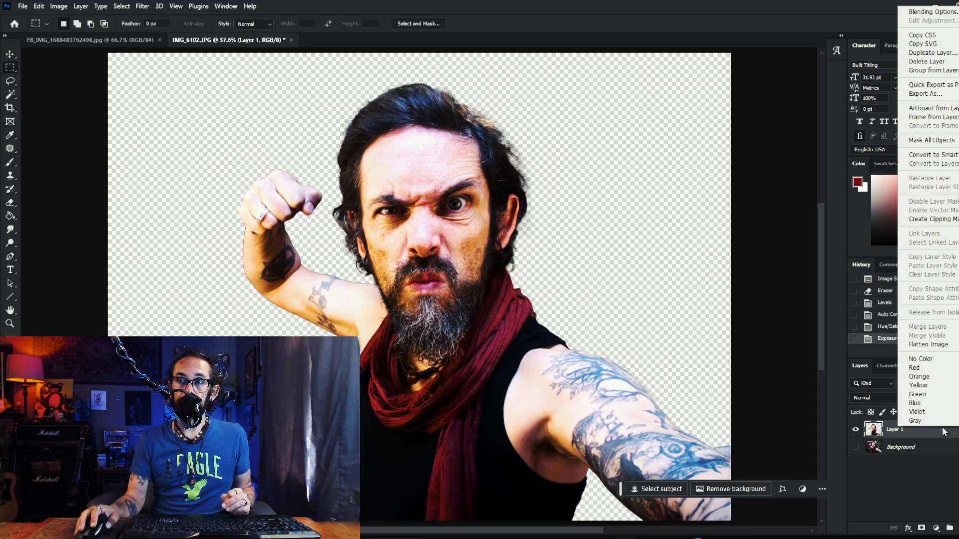
key("Escape")
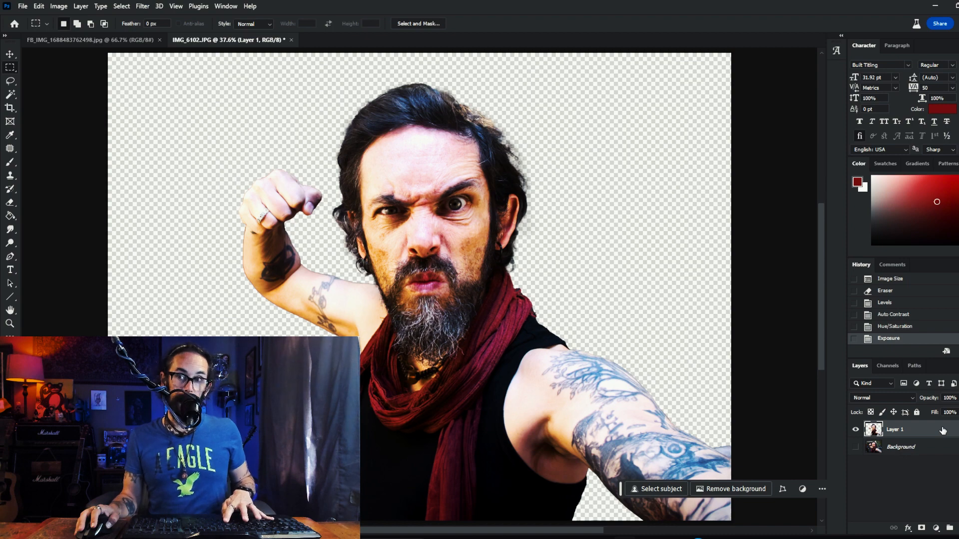
key("ctrl+j")
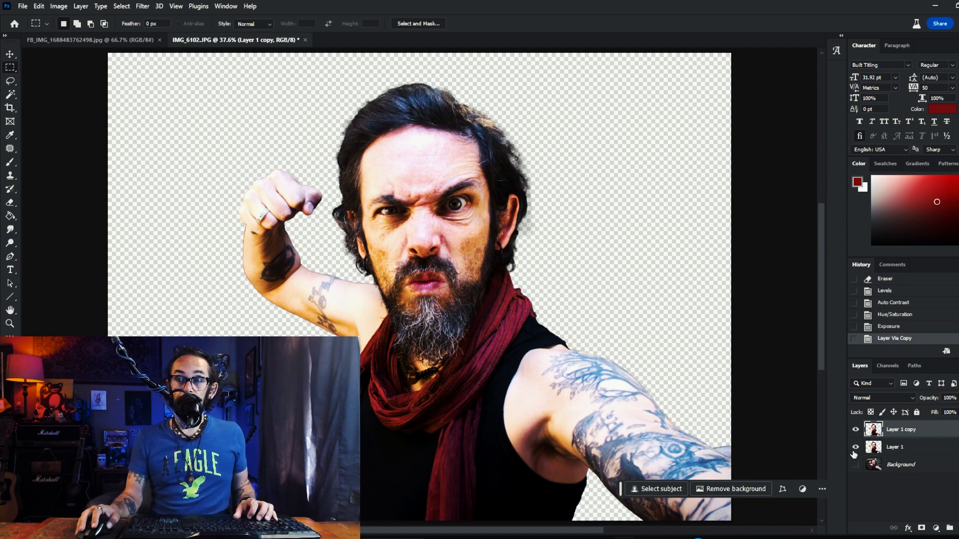
Hide Layer 1 and convert Layer 1 copy to a smart object
left_click(856, 447)
right_click(927, 438)
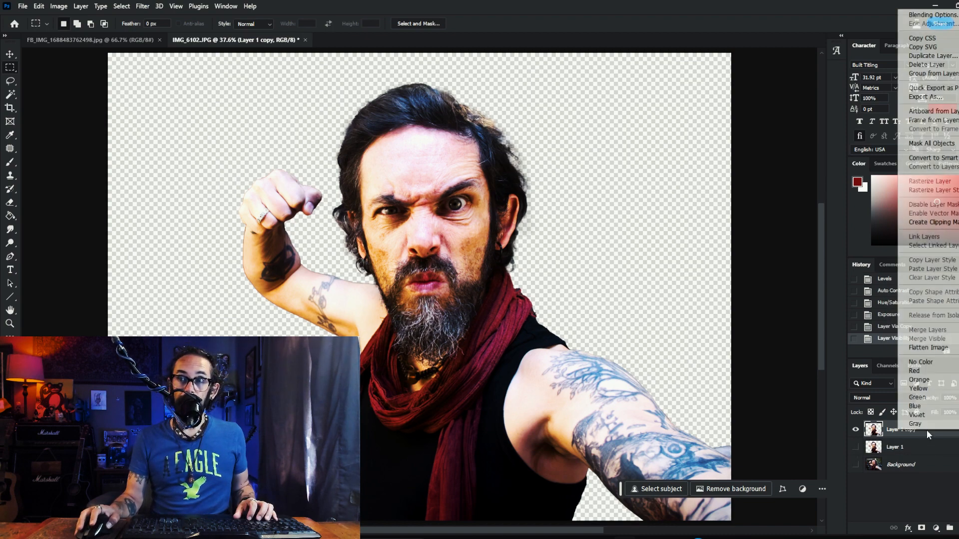
left_click(939, 158)
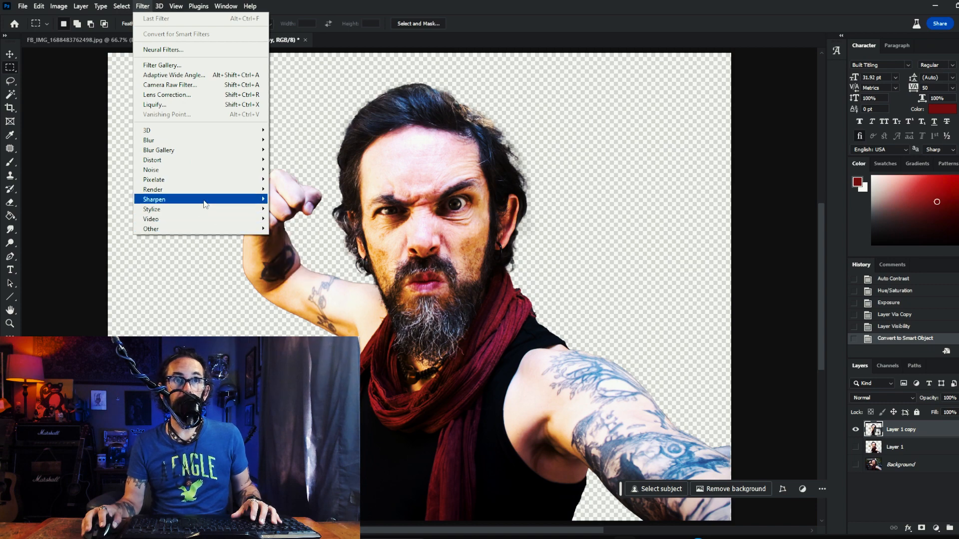
Apply a Smart Sharpen filter with an amount of 200% to Layer 1 copy
mouse_move(240, 199)
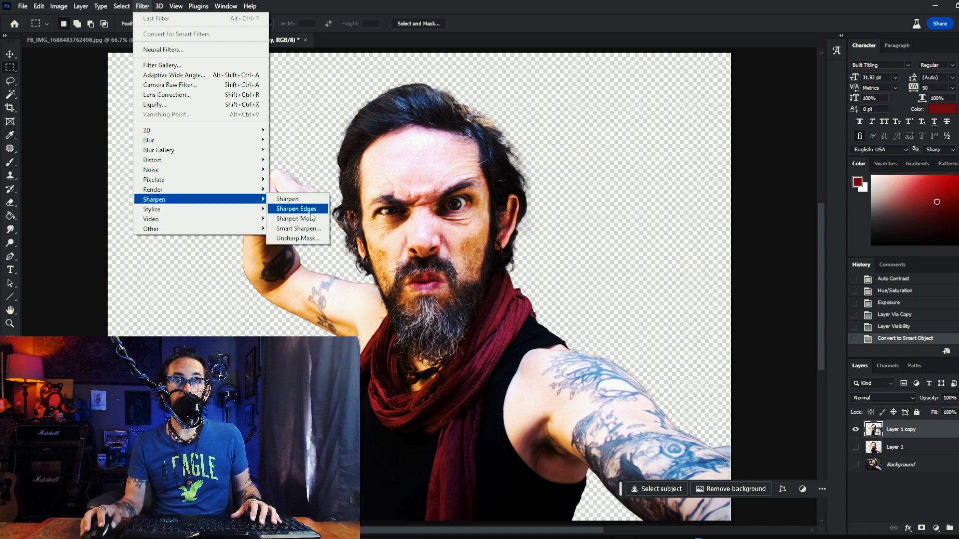
left_click(298, 228)
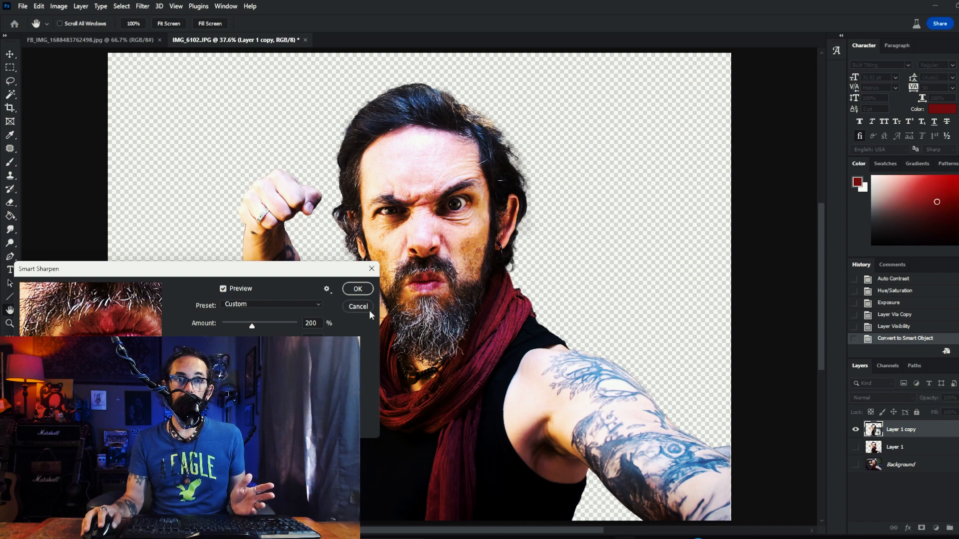
left_click(356, 289)
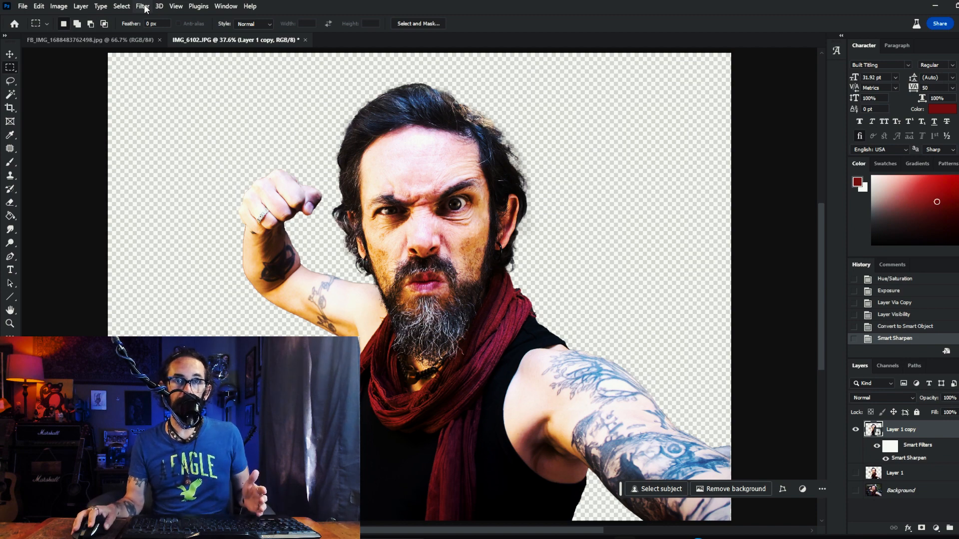
Liquify the face with eye size 61, eye height 15, nose height -48, nose width -56, forehead -26, jawline -42 and face width -35
left_click(143, 6)
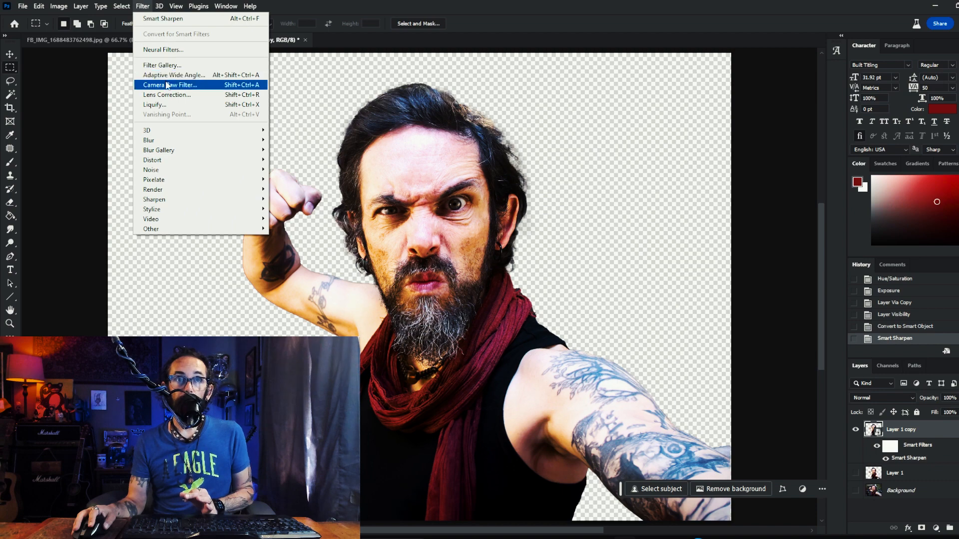
left_click(175, 105)
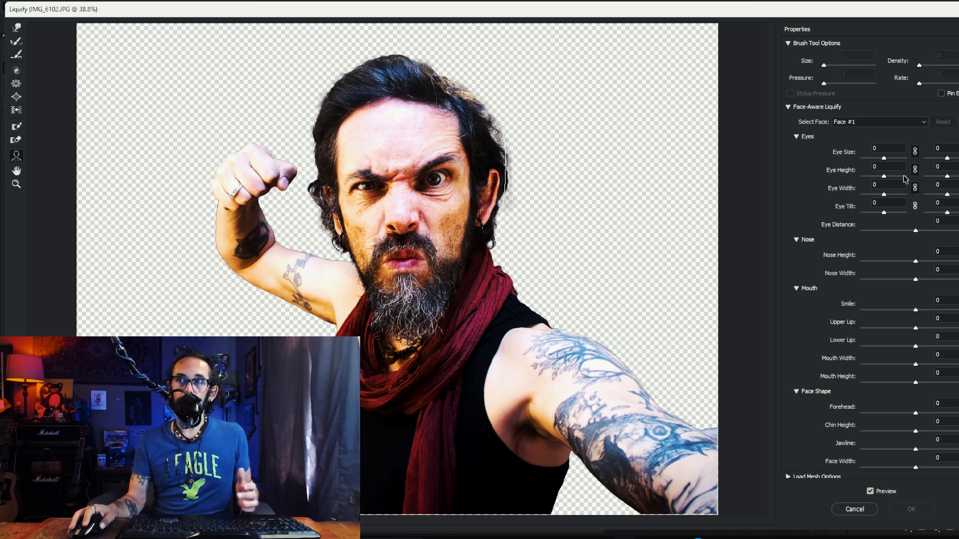
left_click(885, 157)
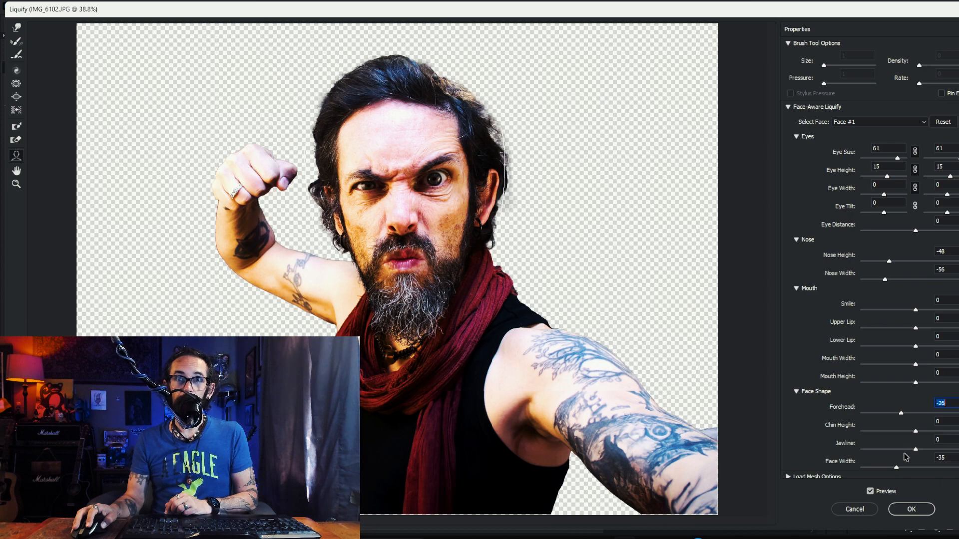
left_click_drag(918, 451, 894, 450)
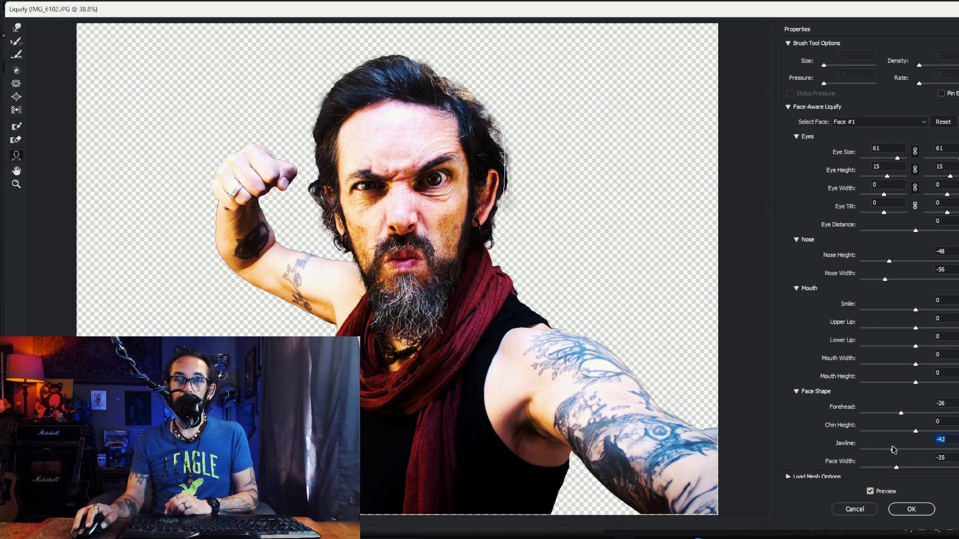
left_click(911, 509)
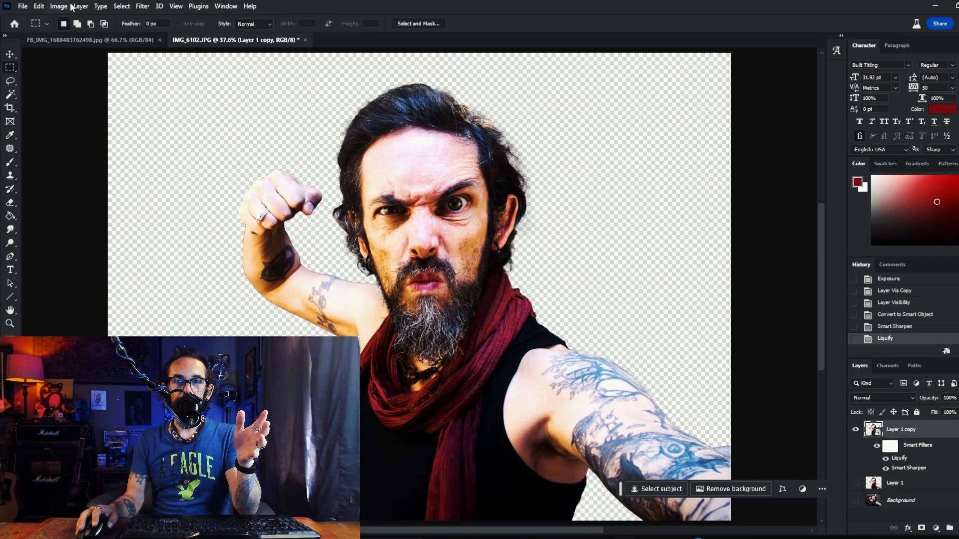
Apply the Poster Edges filter to Layer 1 copy with edge thickness 0, edge intensity 0 and posterization 2
left_click(142, 6)
left_click(175, 64)
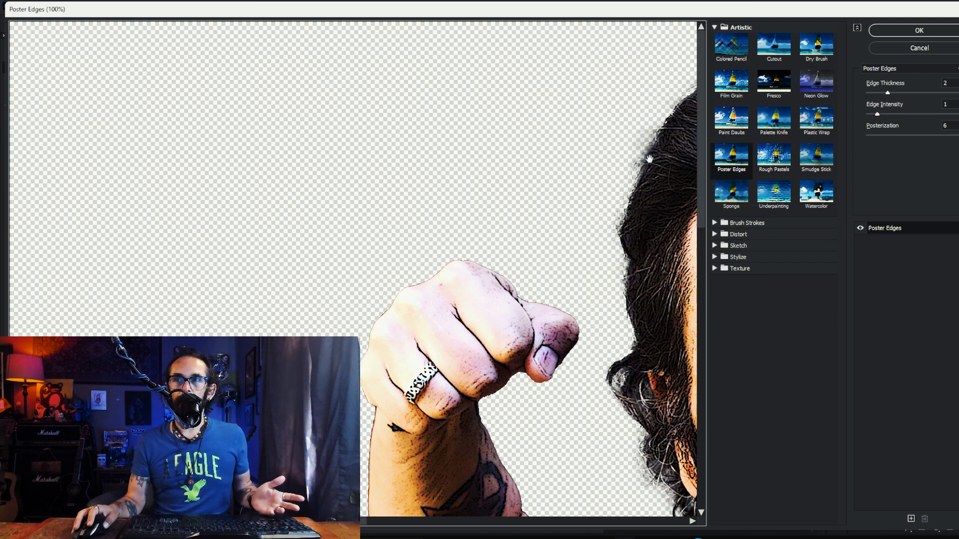
key("Tab")
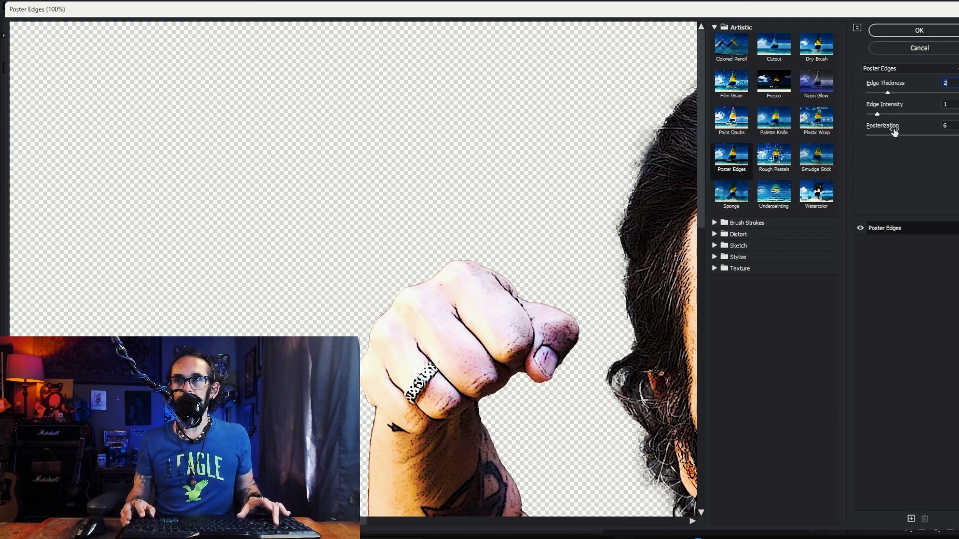
type("02")
key("Tab")
key("Return")
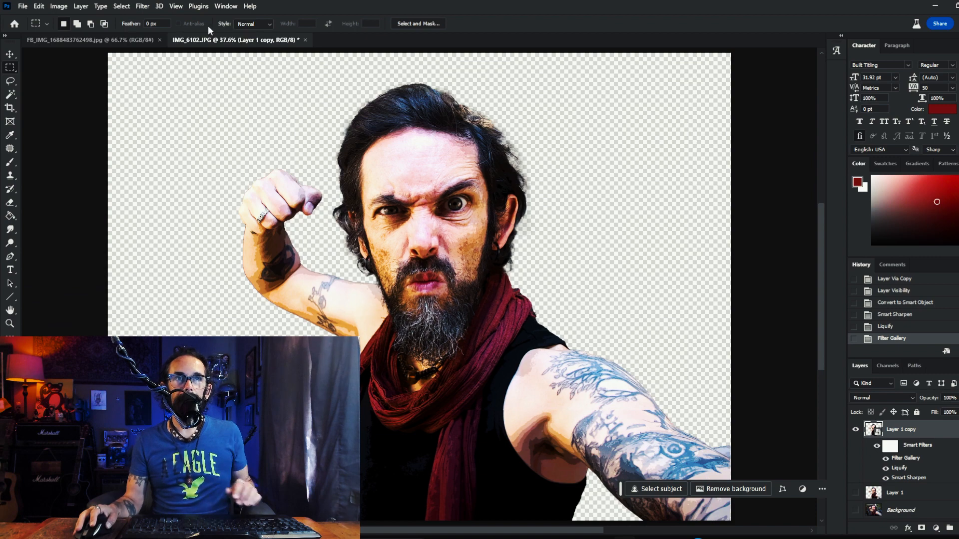
Apply an Unsharp Mask to Layer 1 copy with amount 90%, radius 1.0 pixels and threshold 10 levels
left_click(143, 6)
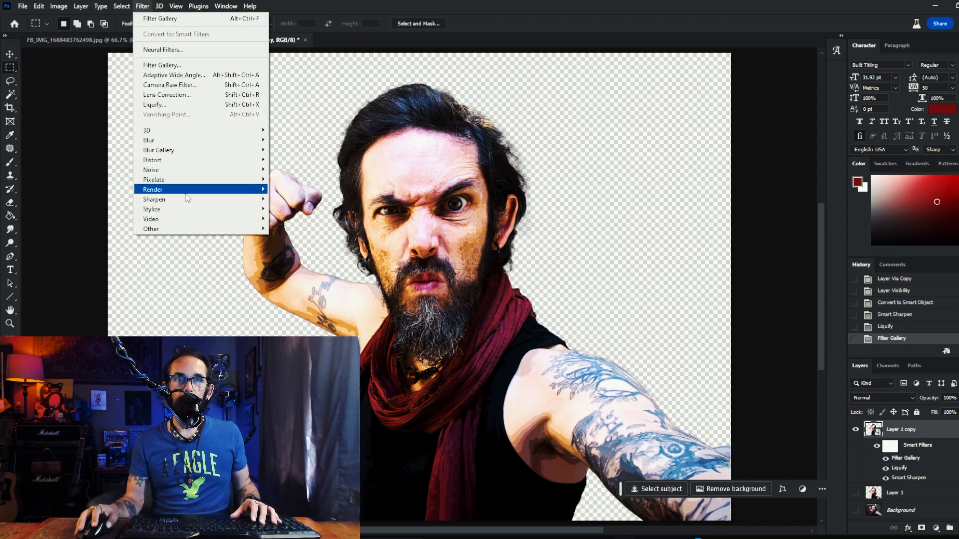
mouse_move(189, 199)
left_click(298, 238)
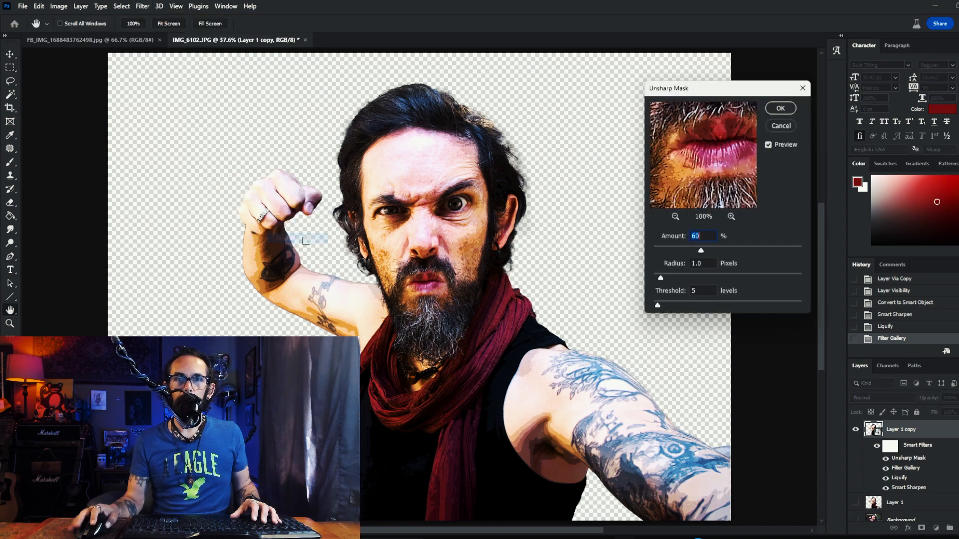
type("9")
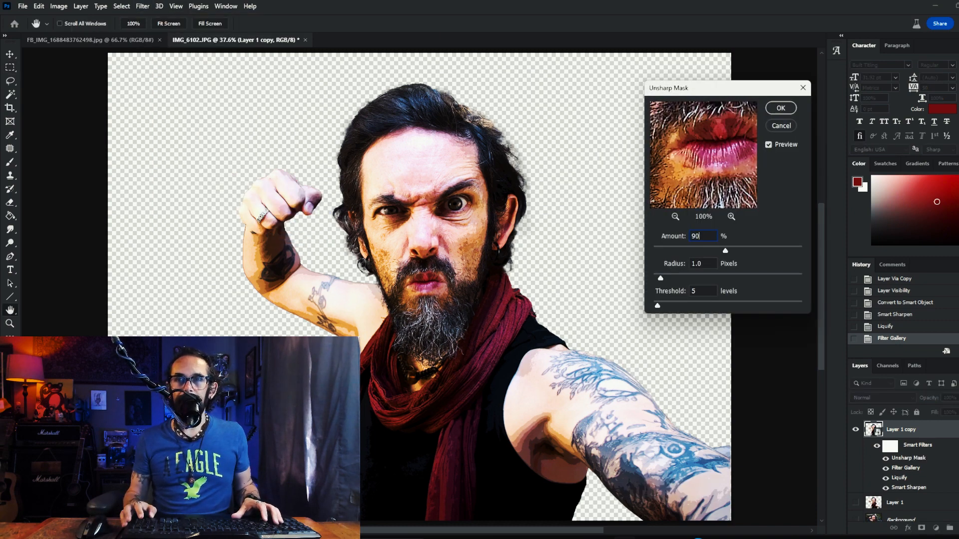
key("Tab")
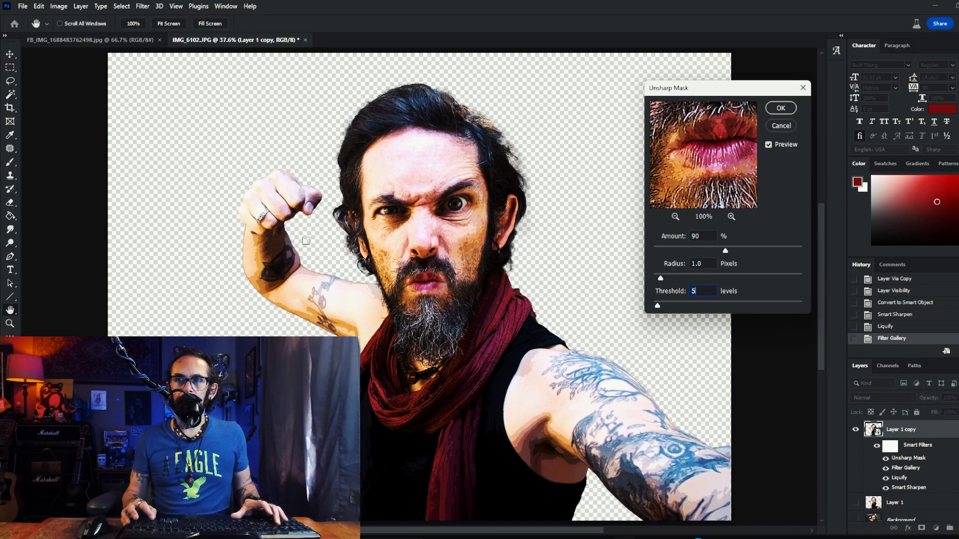
type("10")
key("Return")
key("m")
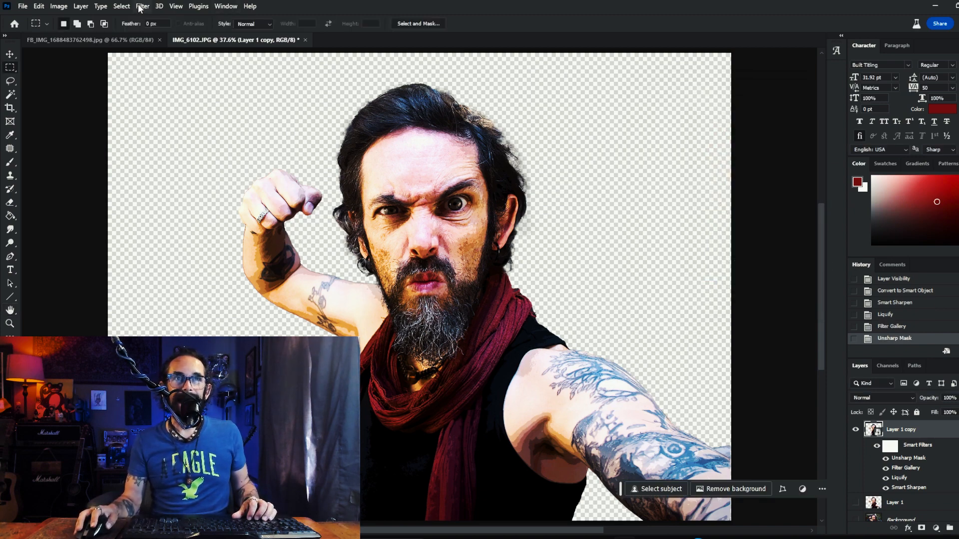
Apply the Oil Paint filter to Layer 1 copy with stylization 6.0 and cleanliness 5.0
left_click(142, 6)
mouse_move(223, 203)
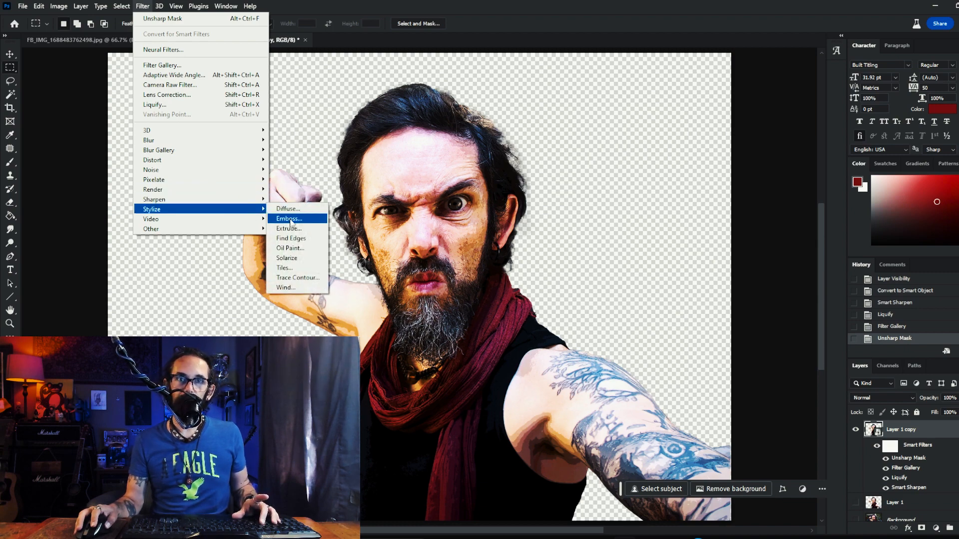
left_click(302, 250)
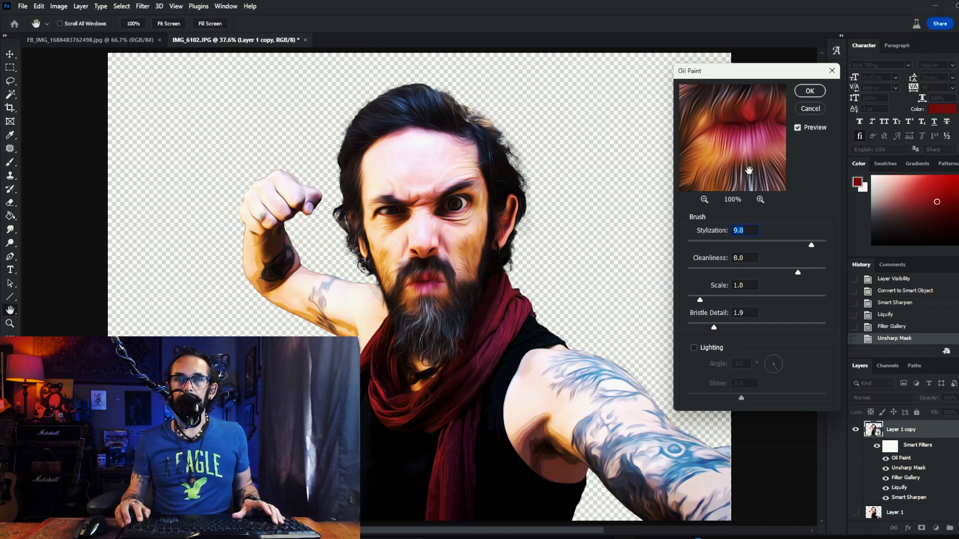
type("5")
key("Tab")
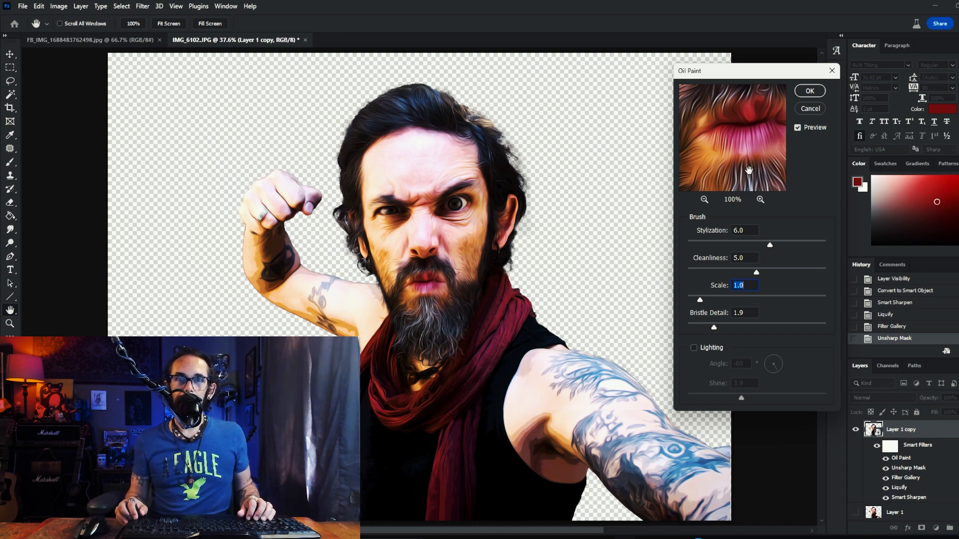
key("Return")
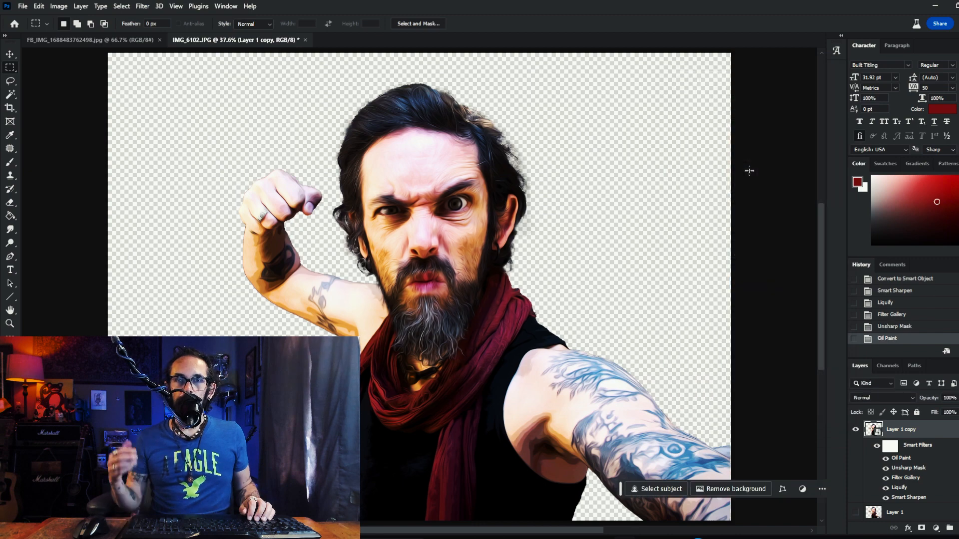
Apply a second Unsharp Mask over the oil paint effect with amount 60% and threshold 5 levels
left_click(146, 9)
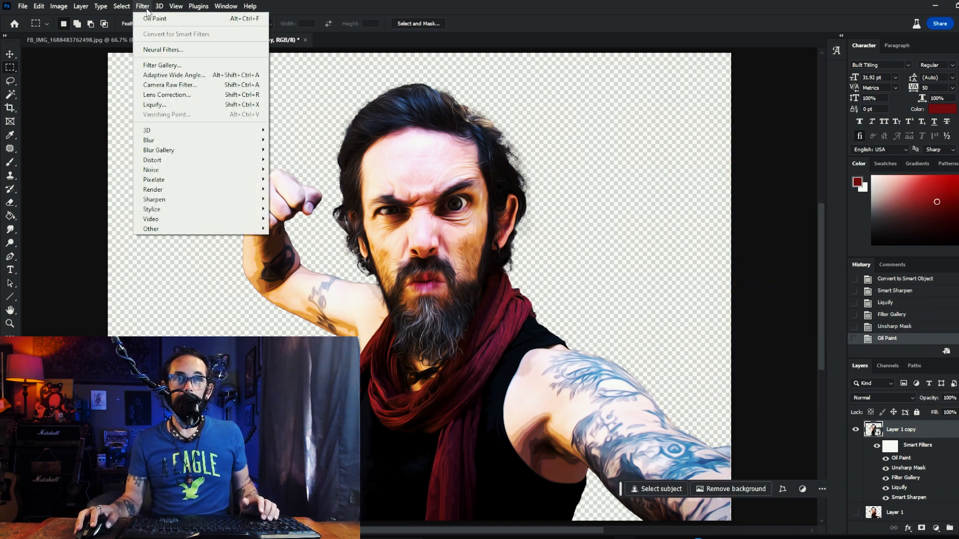
mouse_move(183, 200)
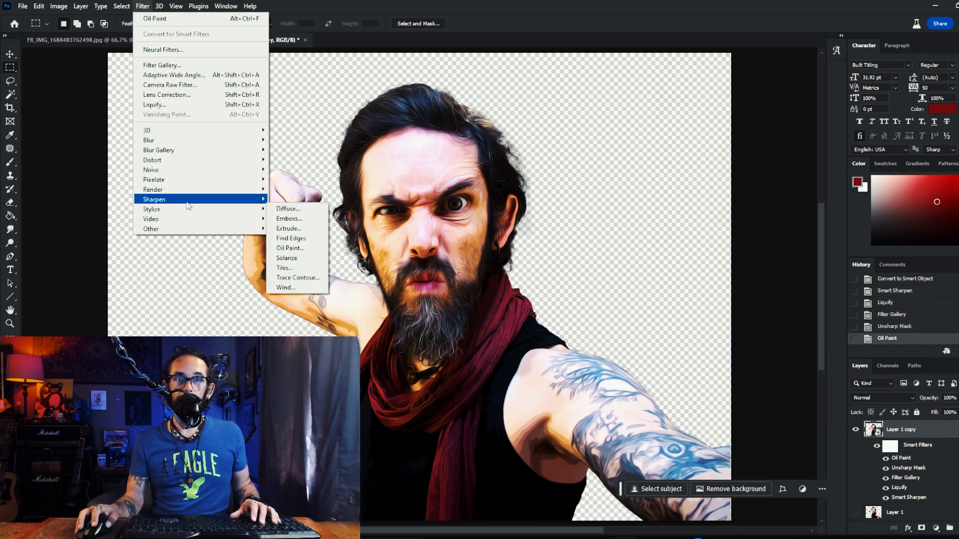
left_click(313, 238)
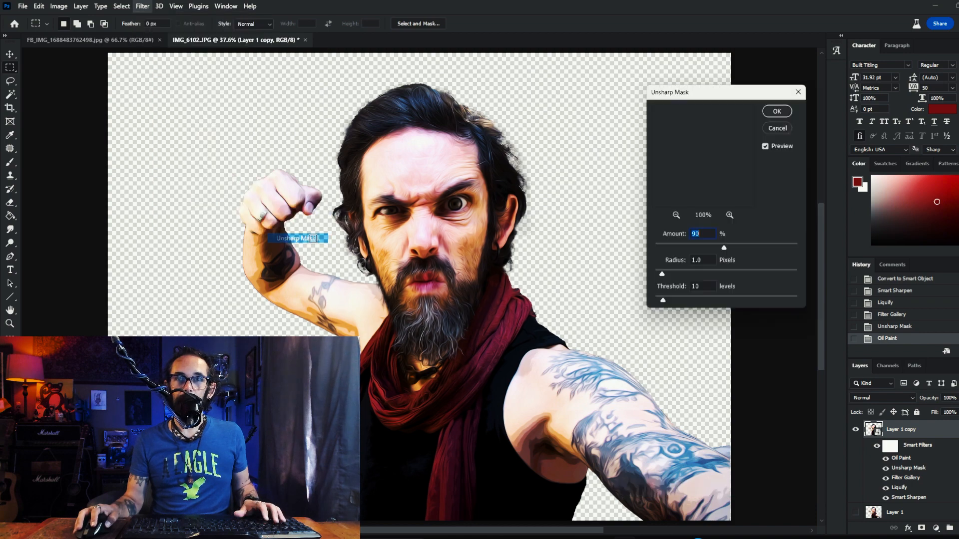
type("60")
key("Tab")
key("Tab")
type("5")
key("Return")
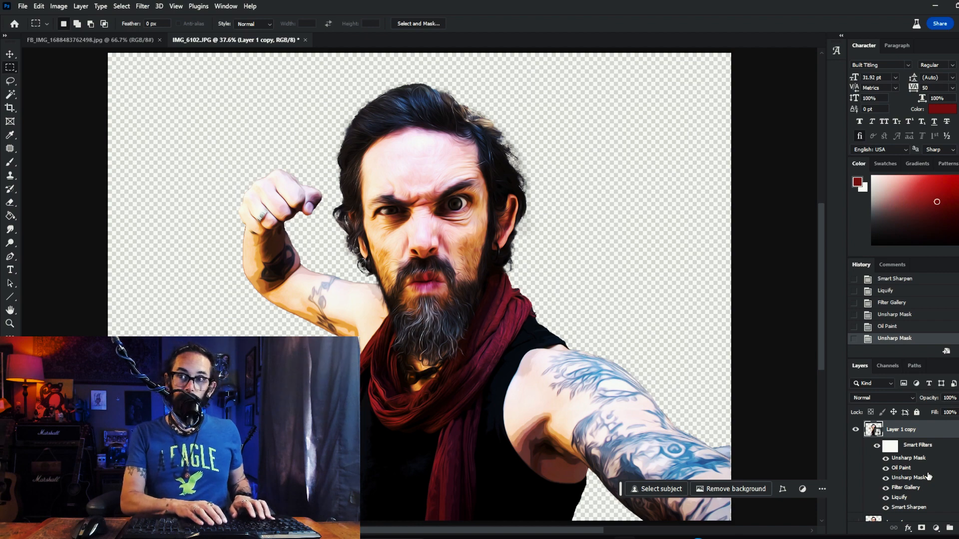
Duplicate Layer 1 copy and turn off both Unsharp Mask filters, Oil Paint and Filter Gallery on the duplicate
key("ctrl+j")
left_click(887, 458)
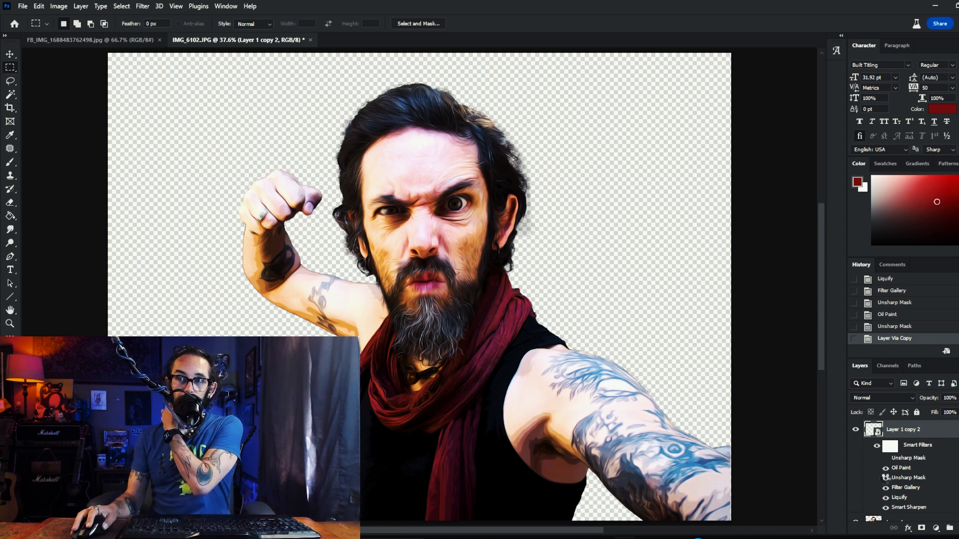
left_click(886, 470)
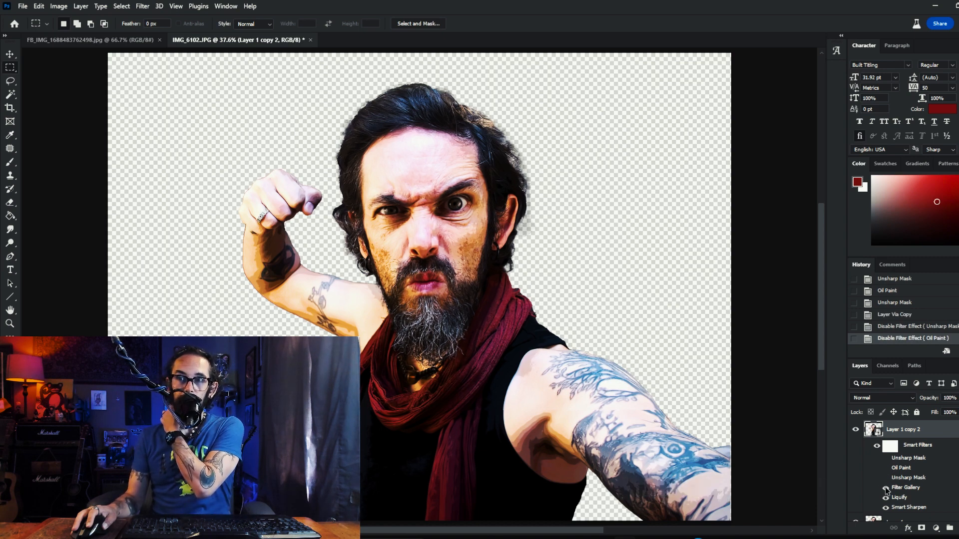
left_click(886, 488)
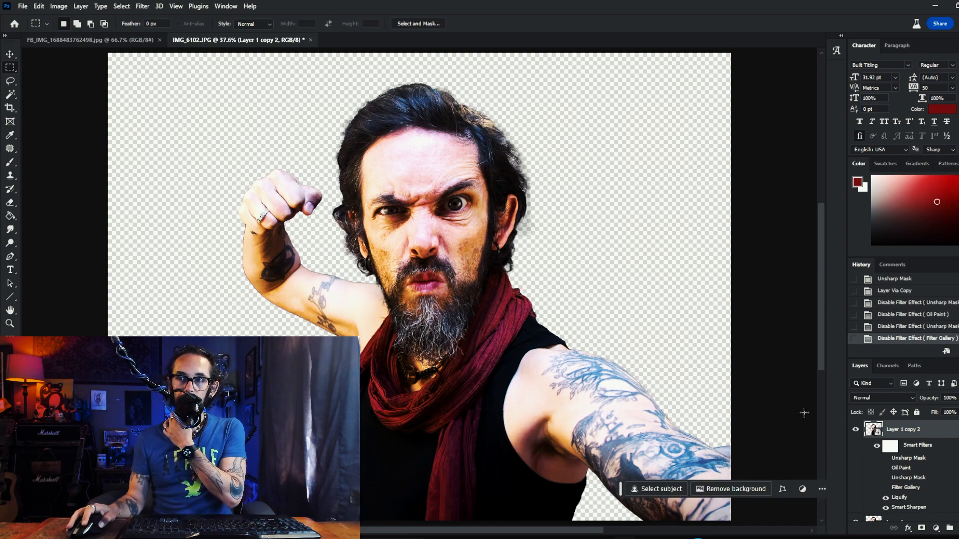
Apply the Poster Edges filter to Layer 1 copy 2 with edge thickness 2, edge intensity 1 and posterization 6
left_click(141, 7)
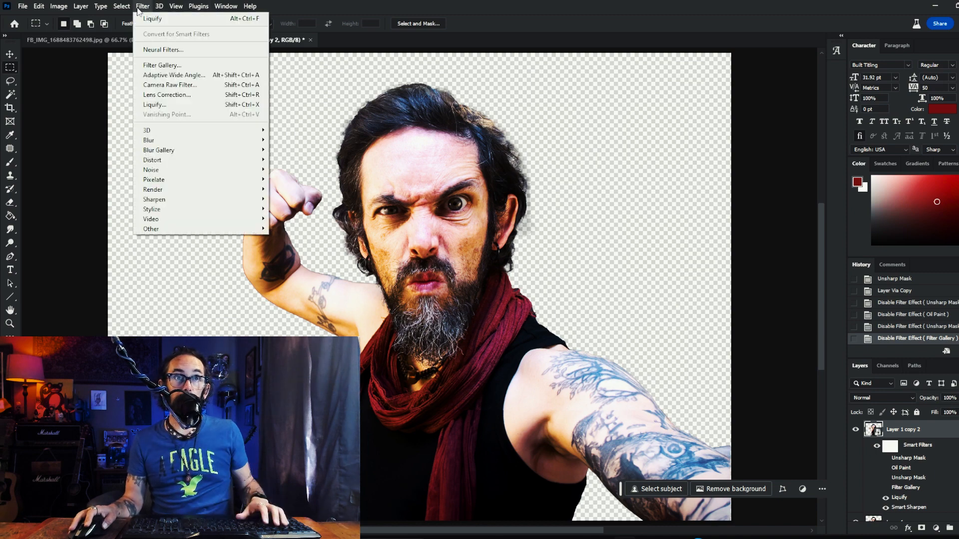
left_click(173, 66)
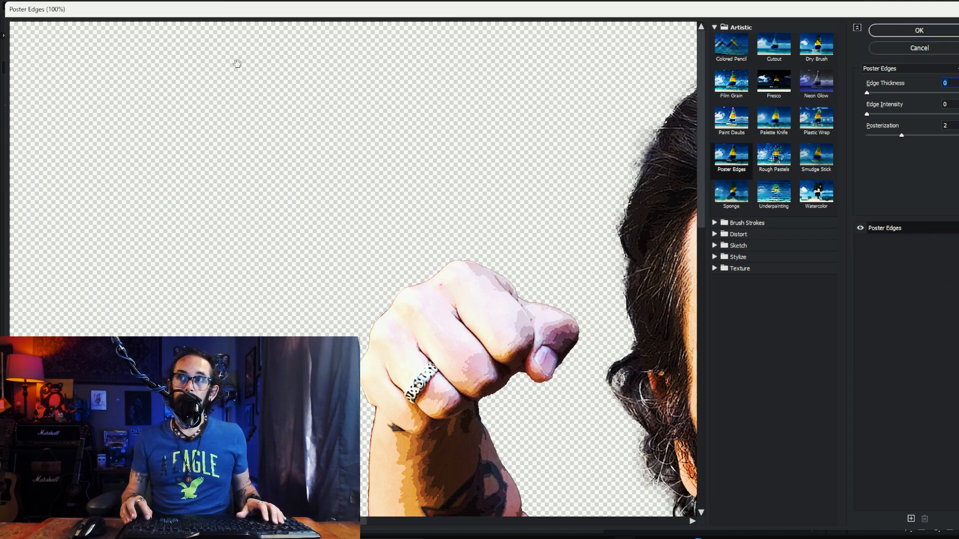
type("1")
type("6")
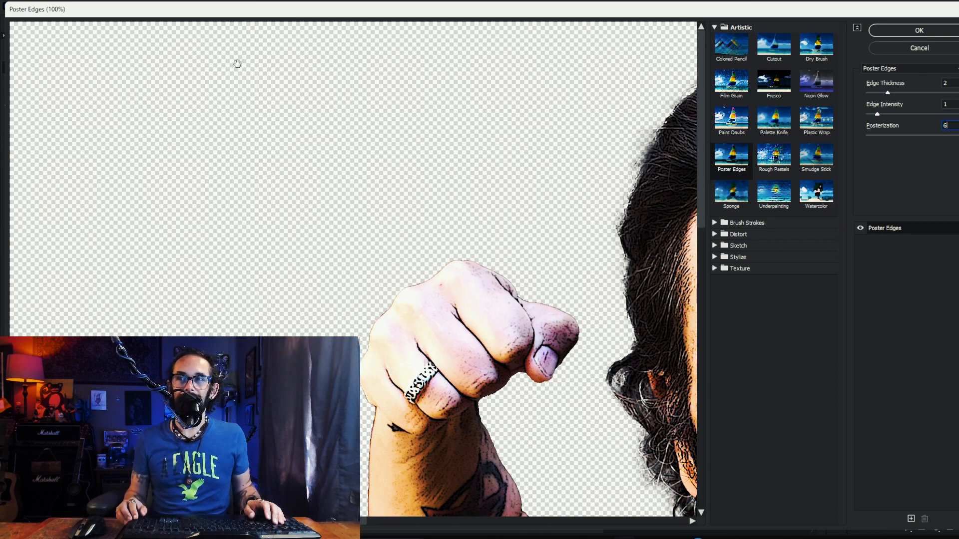
key("Return")
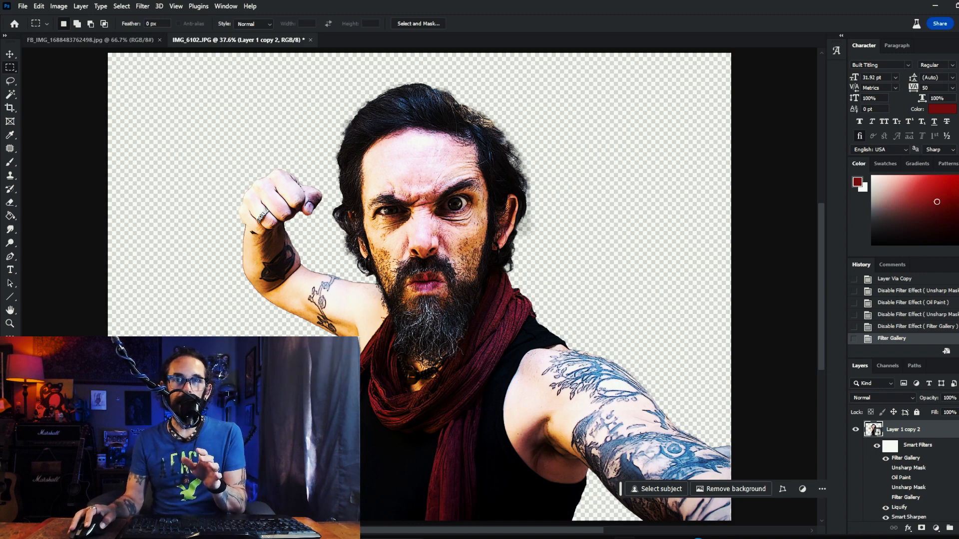
Apply an Unsharp Mask to Layer 1 copy 2 with amount 60%, radius 1.0 pixels and threshold 5 levels
left_click(142, 7)
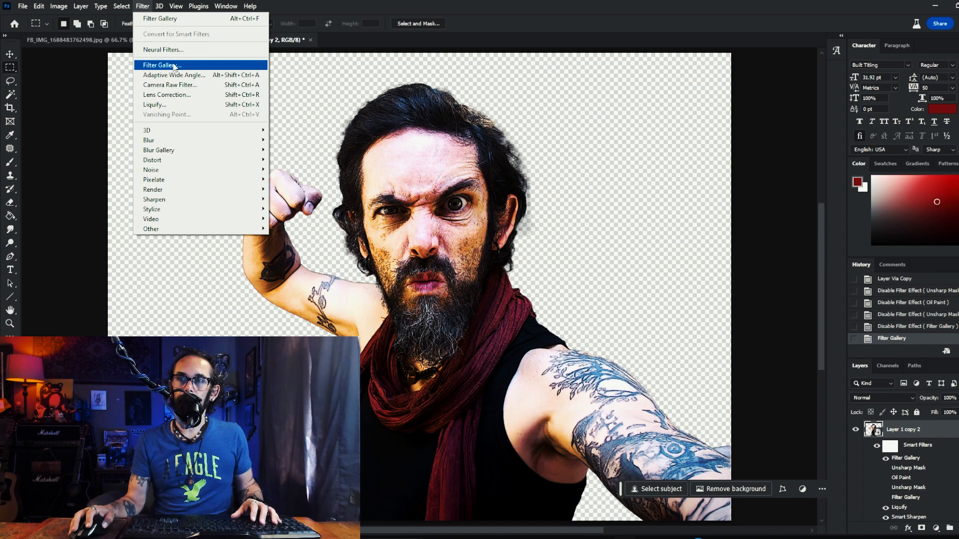
mouse_move(220, 200)
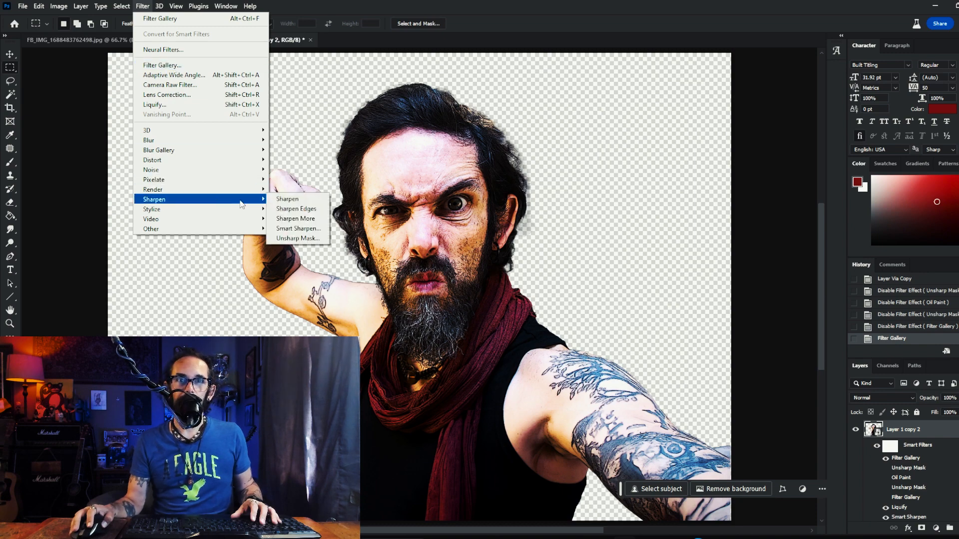
left_click(311, 239)
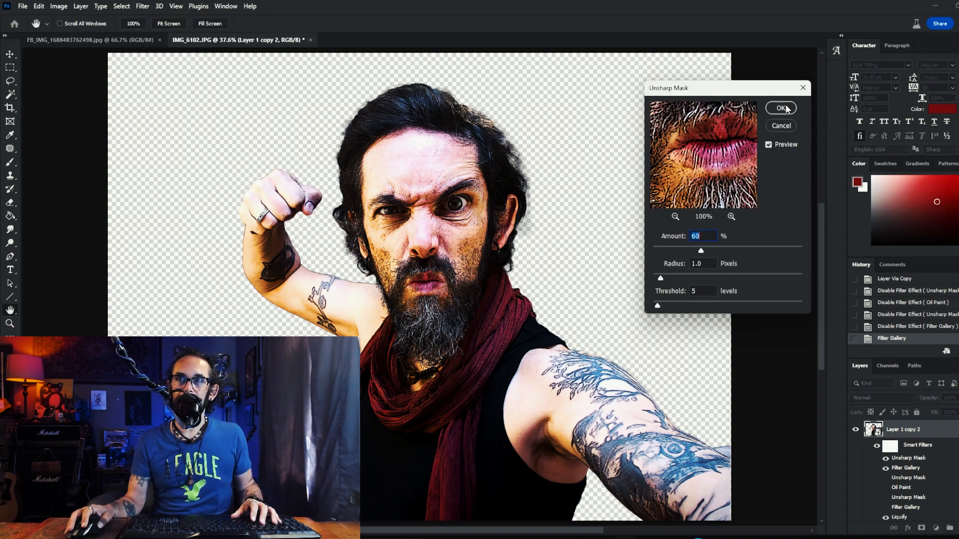
left_click(781, 108)
Apply the Oil Paint filter to Layer 1 copy 2 with stylization 6.0, cleanliness 5.0, scale 1.0 and bristle detail 1.9
left_click(141, 7)
mouse_move(240, 209)
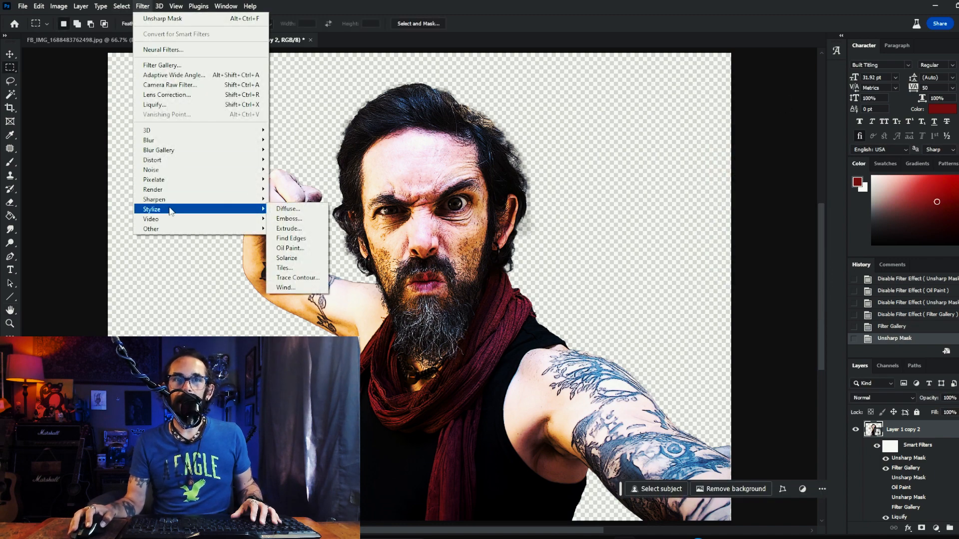
left_click(295, 248)
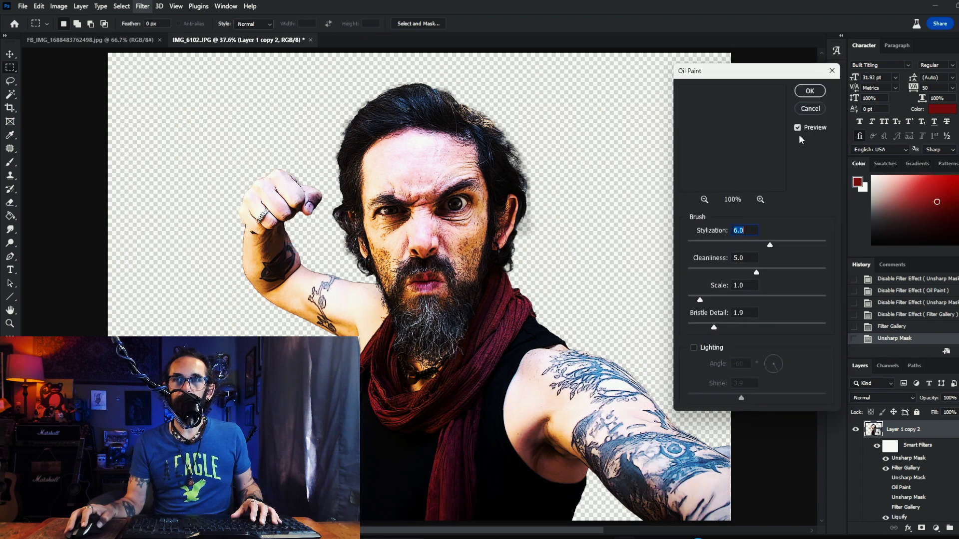
left_click(810, 92)
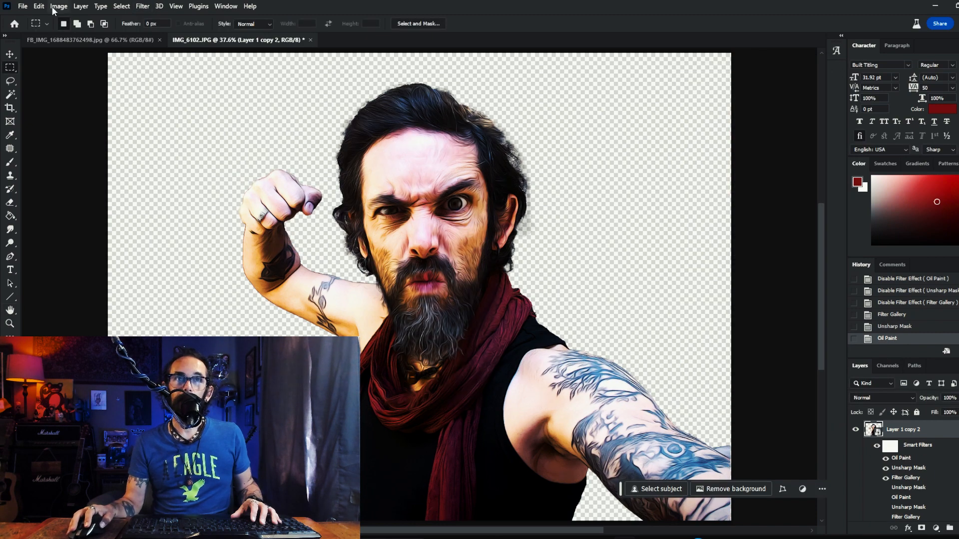
left_click(143, 6)
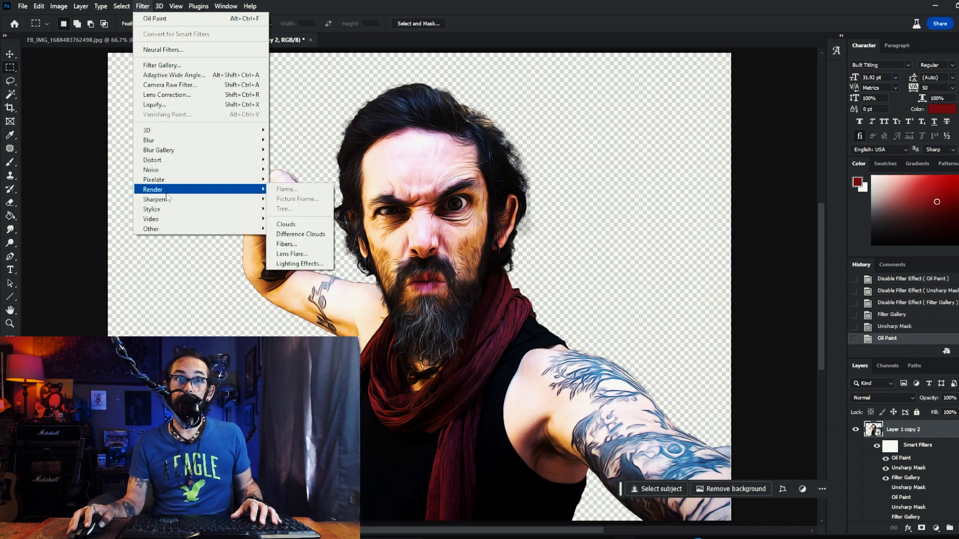
mouse_move(175, 202)
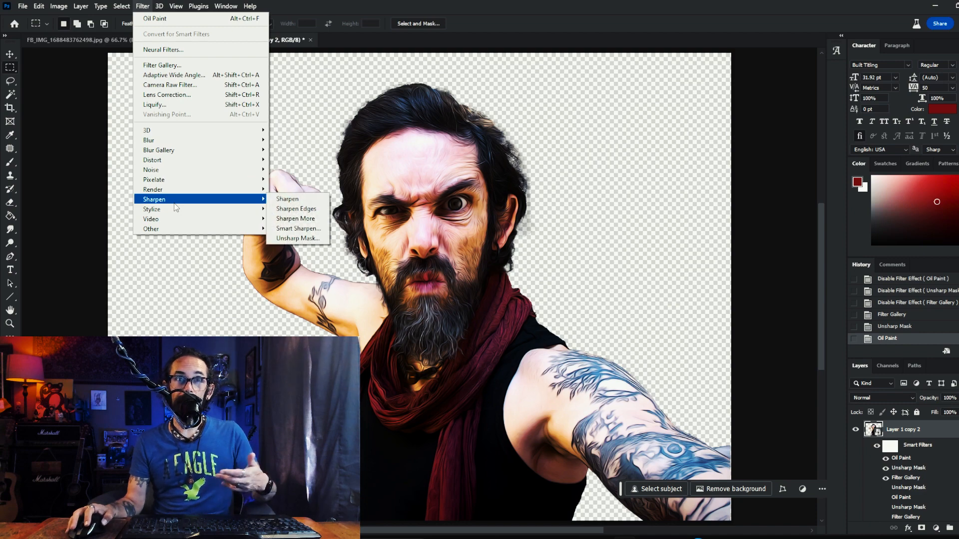
left_click(311, 239)
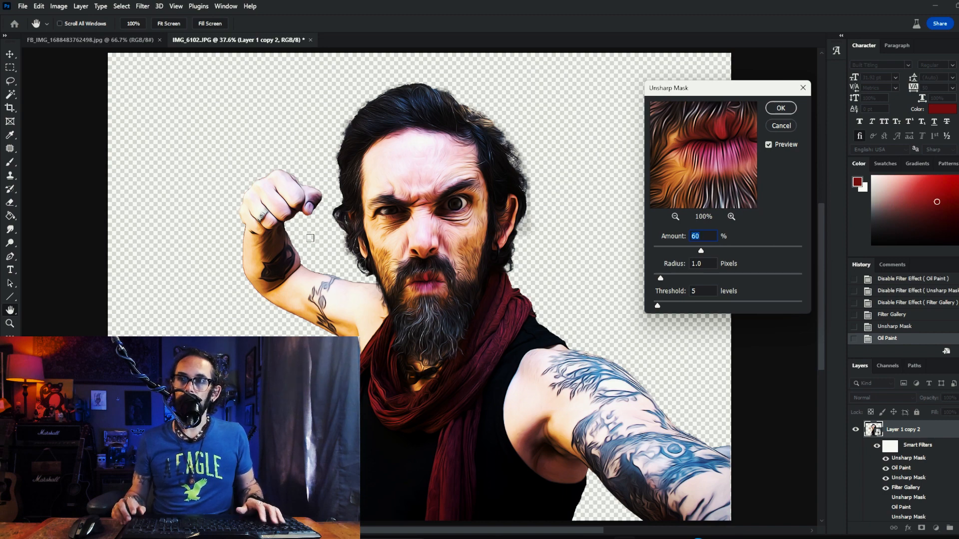
key("Escape")
key("m")
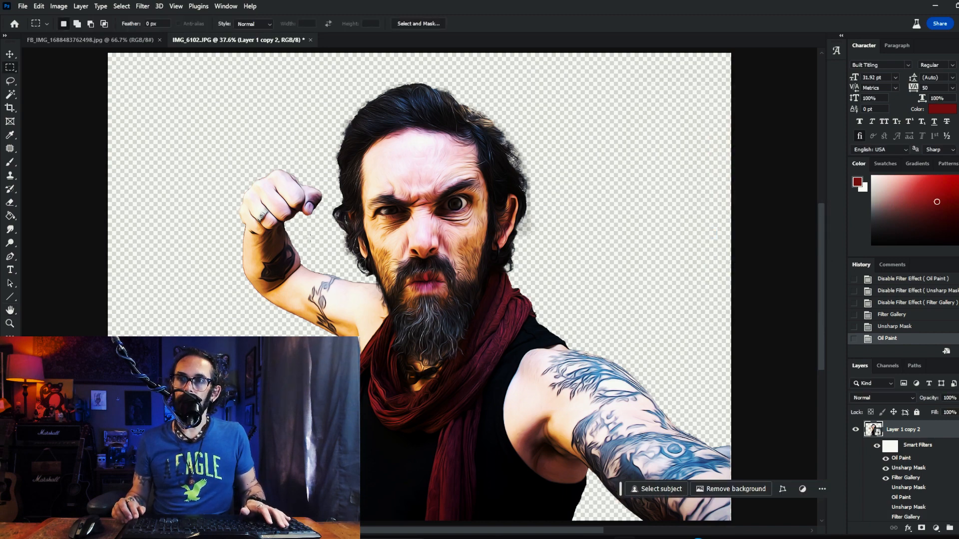
Apply another Unsharp Mask over the oil paint effect on Layer 1 copy 2
left_click(143, 6)
left_click(312, 238)
left_click(779, 109)
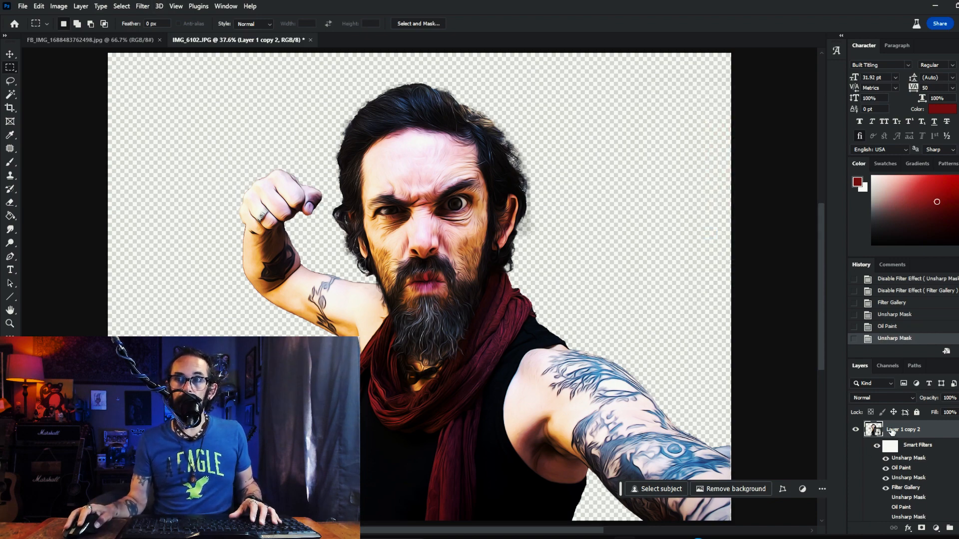
Set Layer 1 copy 2 to Overlay blending at 35% opacity and compare the portrait with the layer hidden and shown
left_click(896, 402)
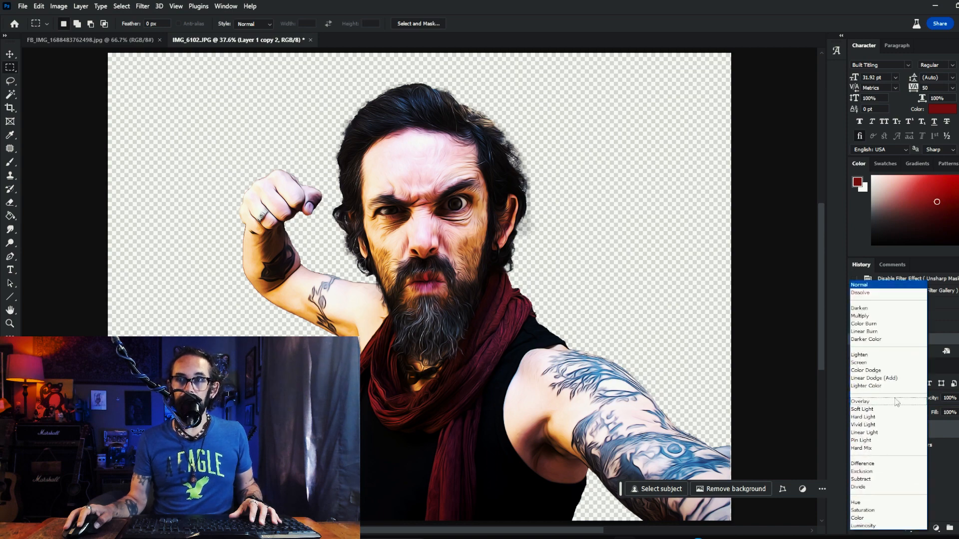
left_click(860, 401)
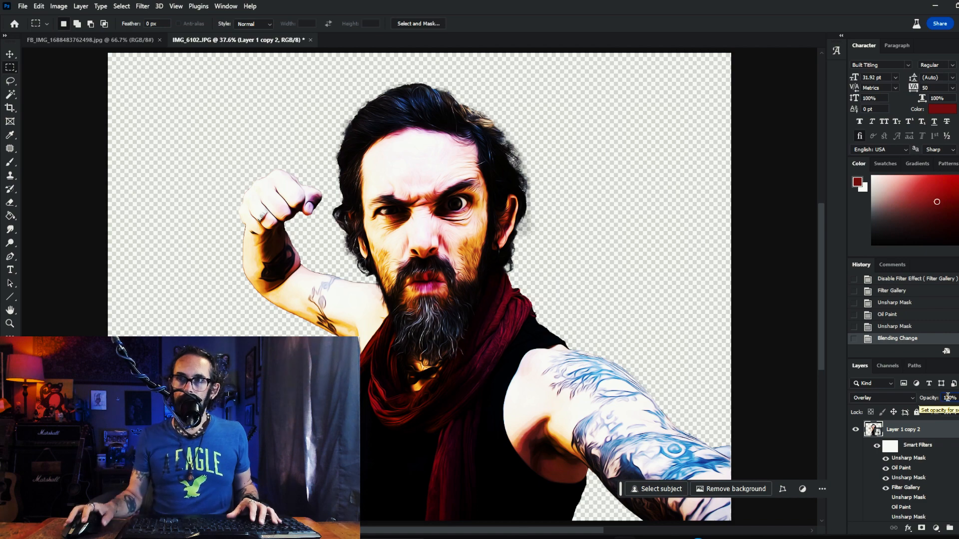
type("35")
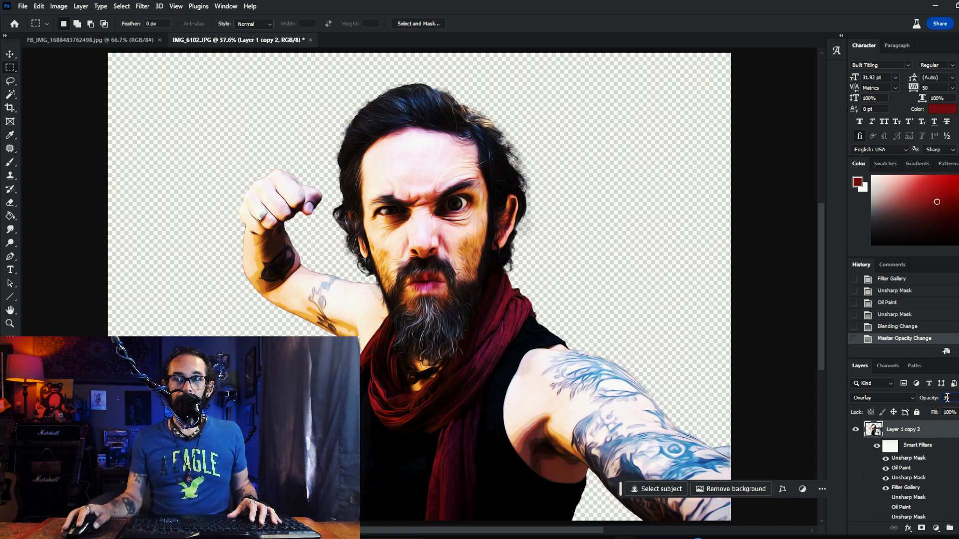
left_click(855, 430)
left_click(855, 430)
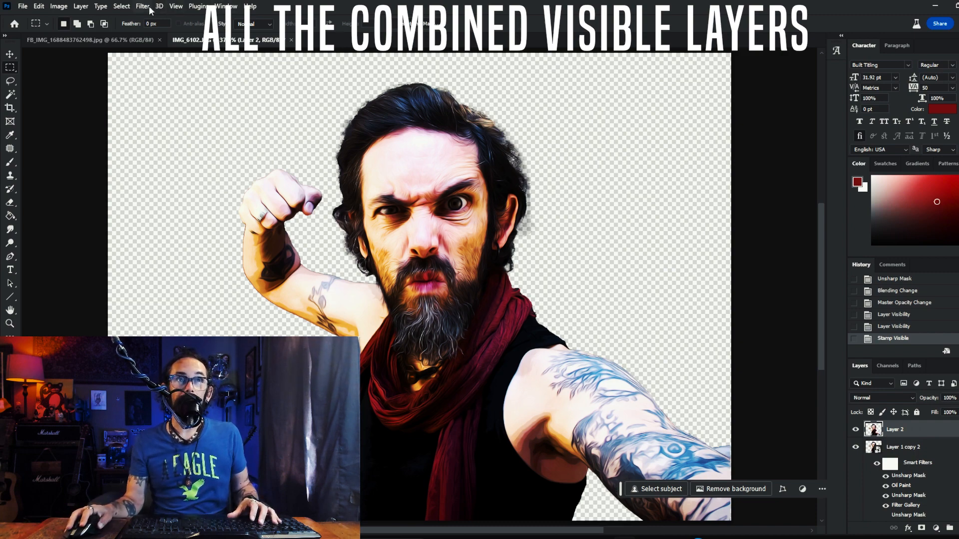
Apply a High Pass filter with a 4.0 pixel radius to the stamped Layer 2 and desaturate it
left_click(148, 6)
mouse_move(250, 229)
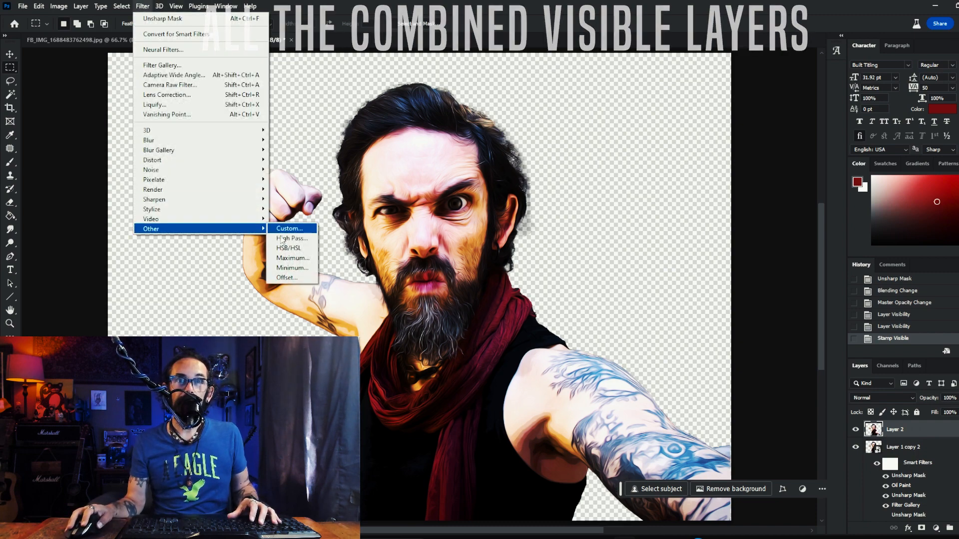
left_click(276, 238)
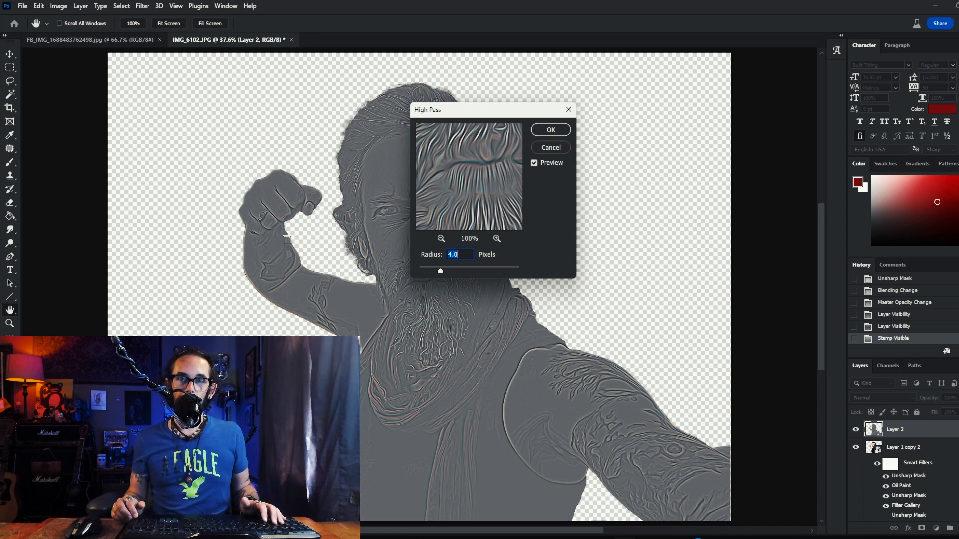
key("Return")
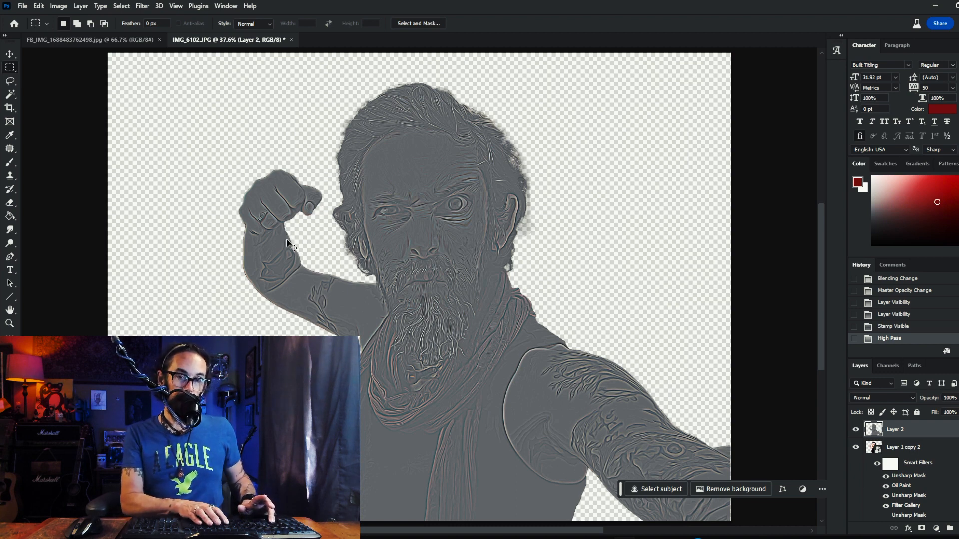
key("ctrl+shift+u")
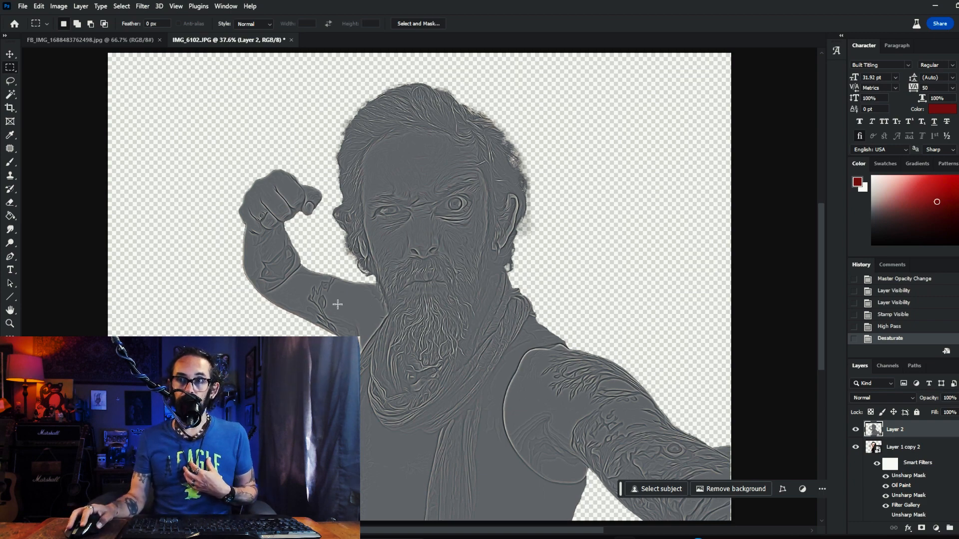
Set the blend mode of the high-pass Layer 2 to Overlay and open its opacity for editing
left_click(888, 399)
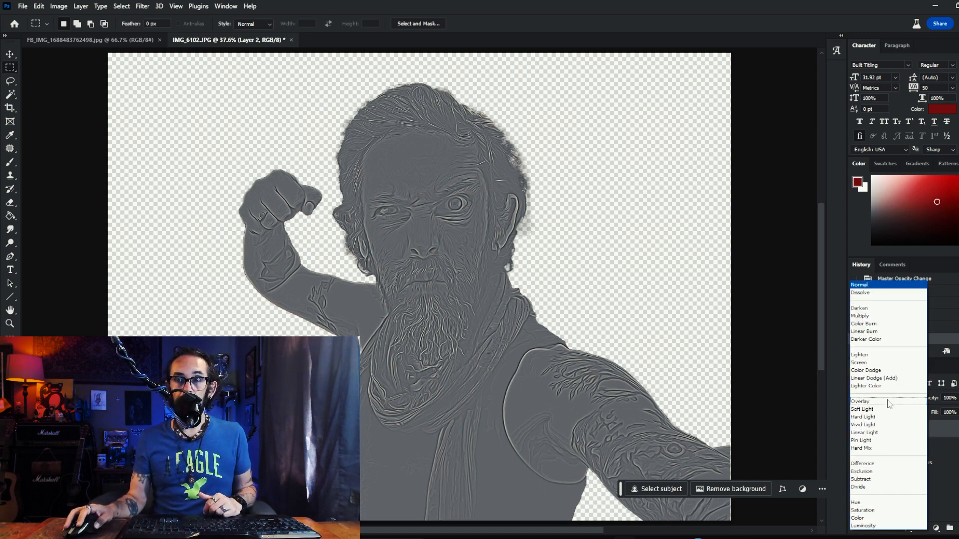
left_click(889, 402)
left_click(952, 395)
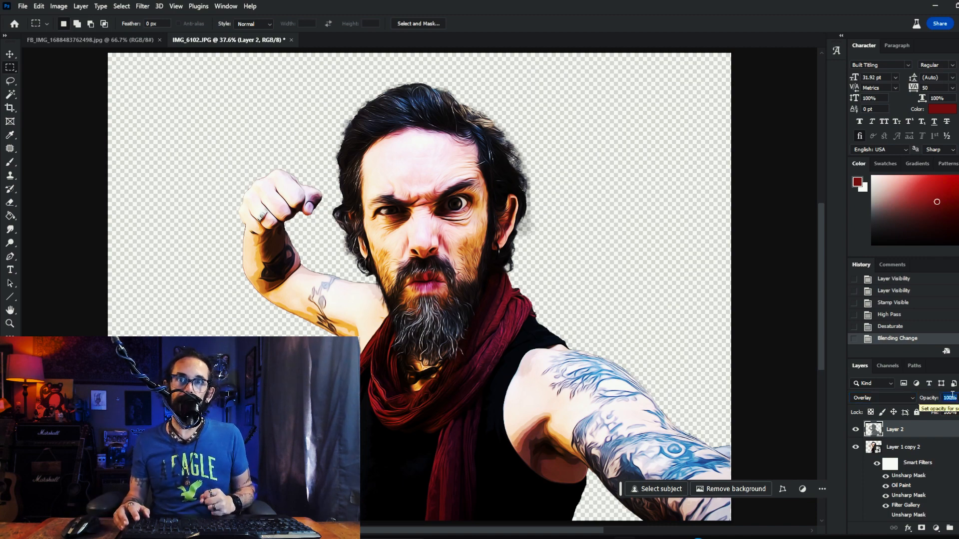